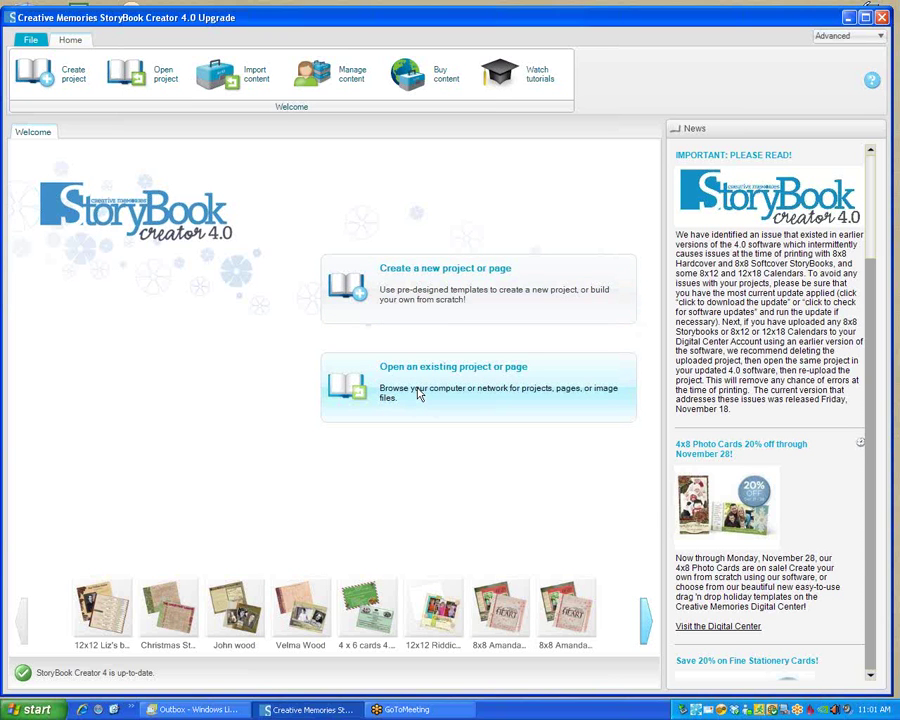
Open the manifest.projectx project from StoryBooks > 12 x 12 samples and teaching pages.
{"action": "left_click", "coordinate": [419, 394]}
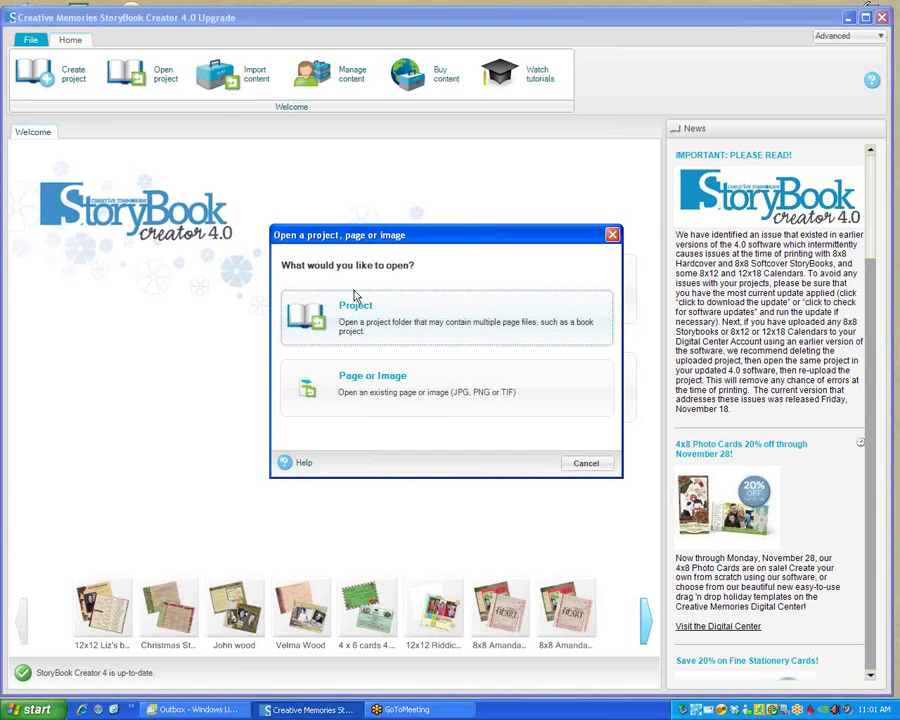
{"action": "left_click", "coordinate": [354, 322]}
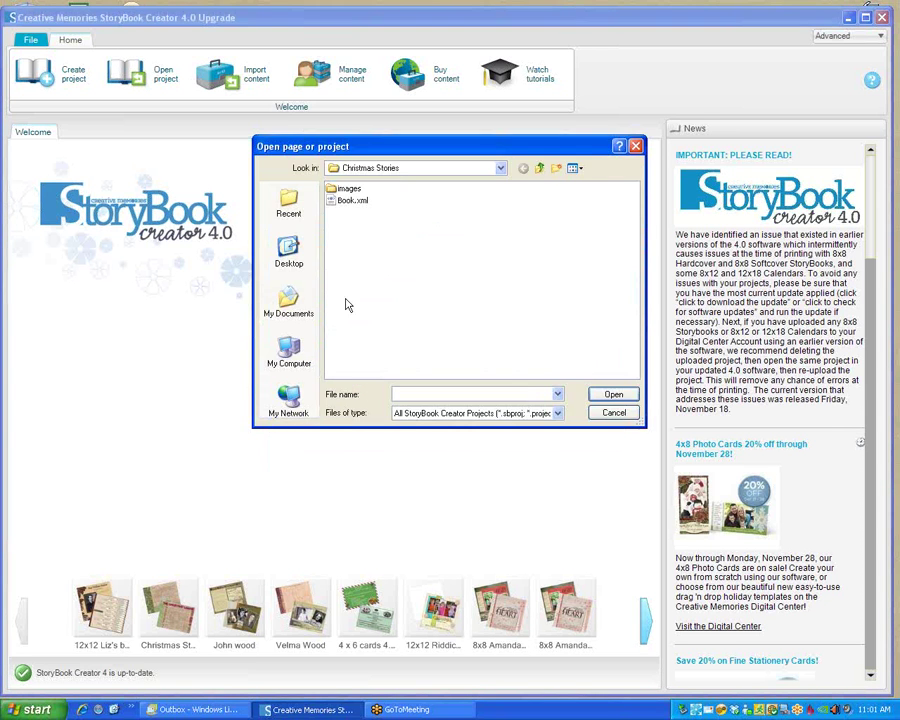
{"action": "left_click", "coordinate": [501, 169]}
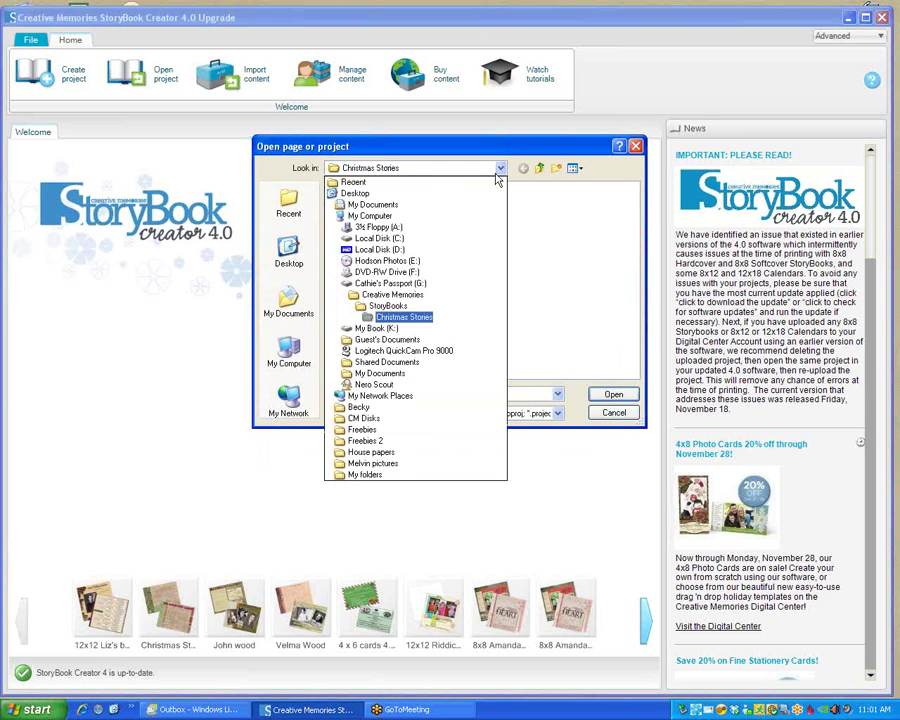
{"action": "left_click", "coordinate": [395, 306]}
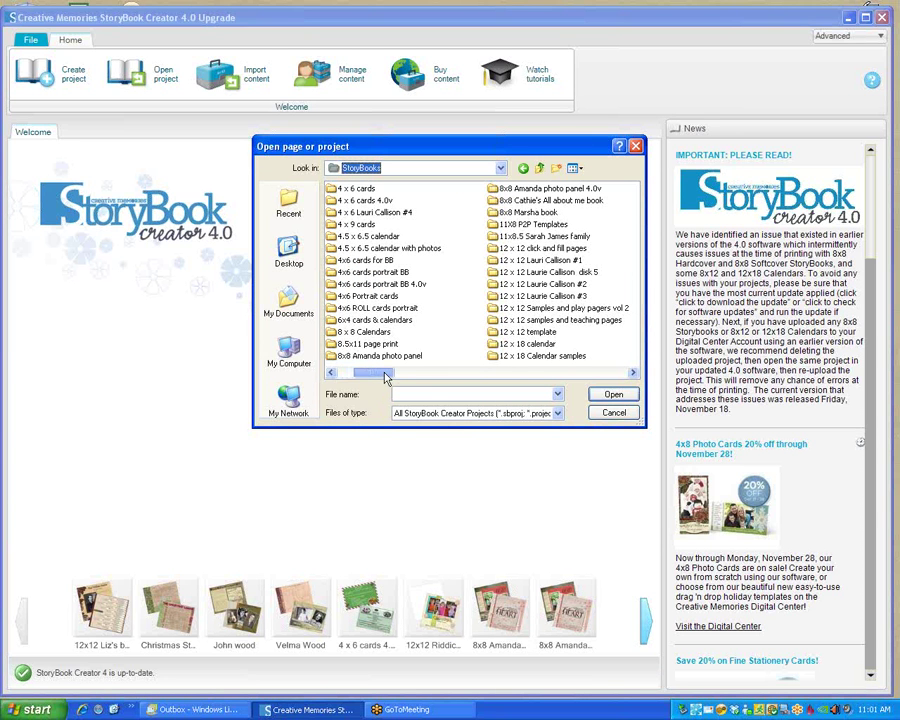
{"action": "left_click", "coordinate": [595, 323]}
{"action": "left_click", "coordinate": [600, 394]}
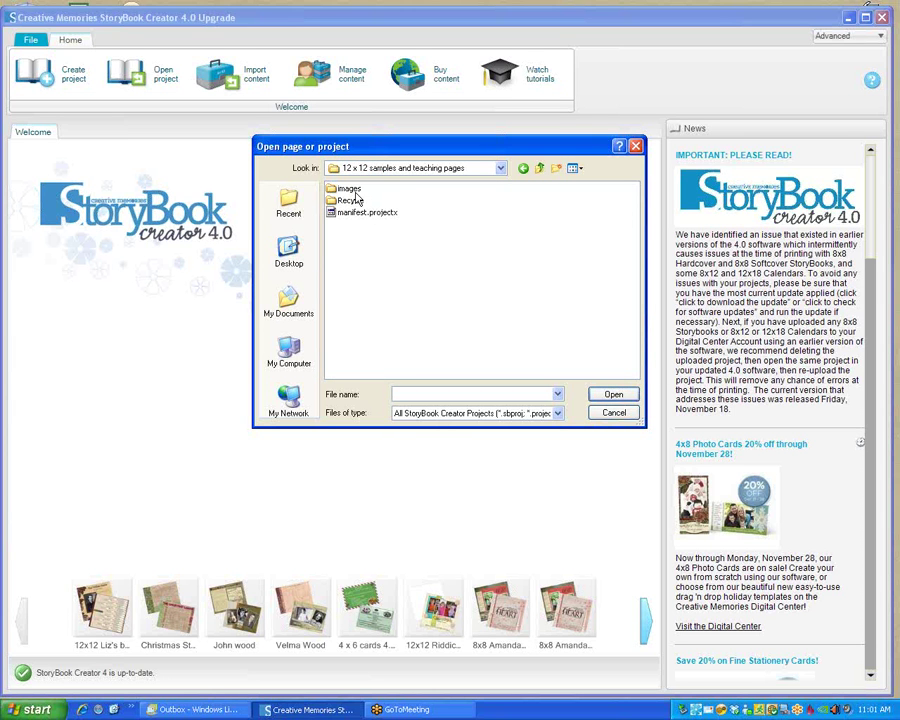
{"action": "left_click", "coordinate": [347, 220]}
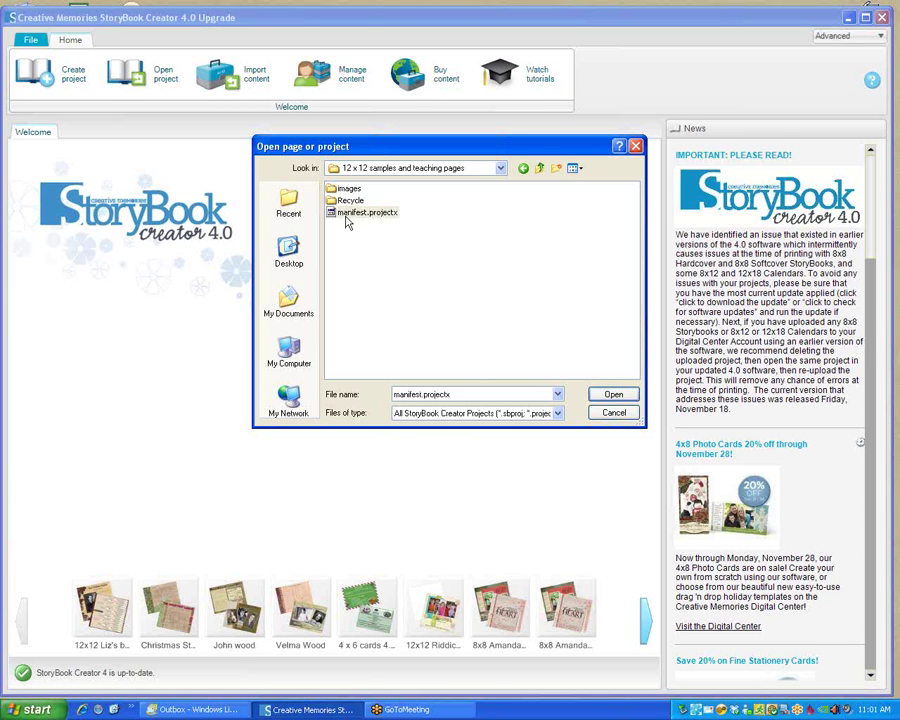
{"action": "left_click", "coordinate": [346, 222]}
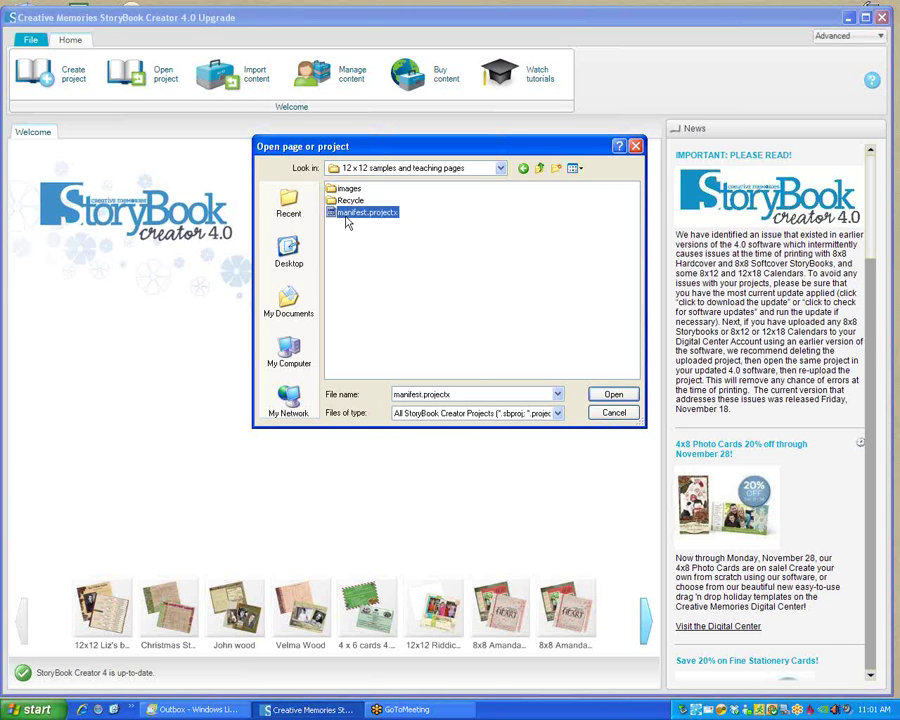
{"action": "left_click", "coordinate": [612, 396]}
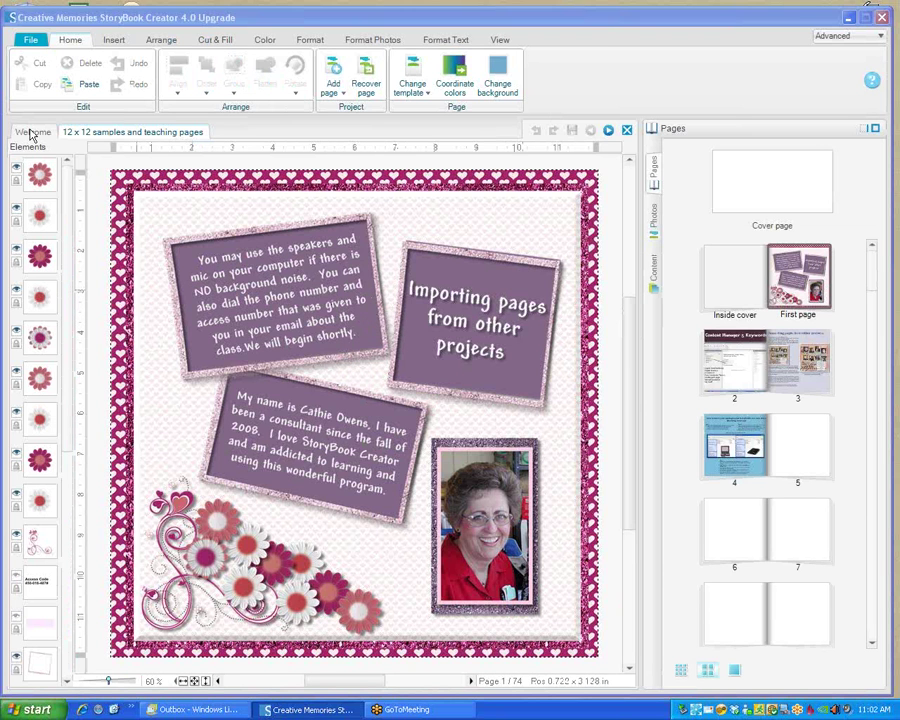
Start a project copy named '12 x 12 samples and teaching pages 4.0v' in StoryBook Creator 4.0 Project format.
{"action": "left_click", "coordinate": [31, 44]}
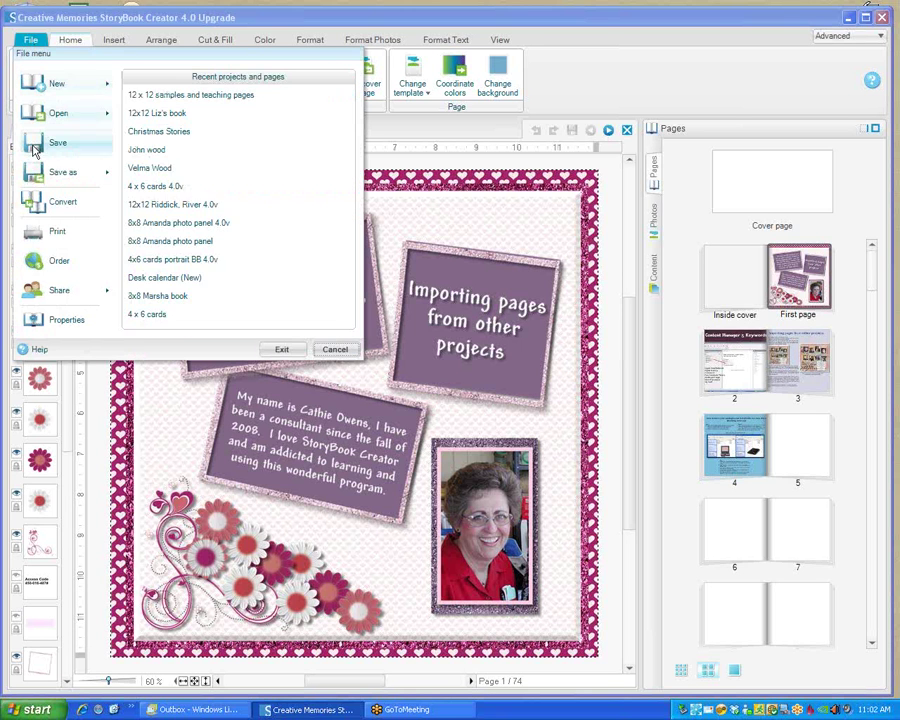
{"action": "mouse_move", "coordinate": [45, 177]}
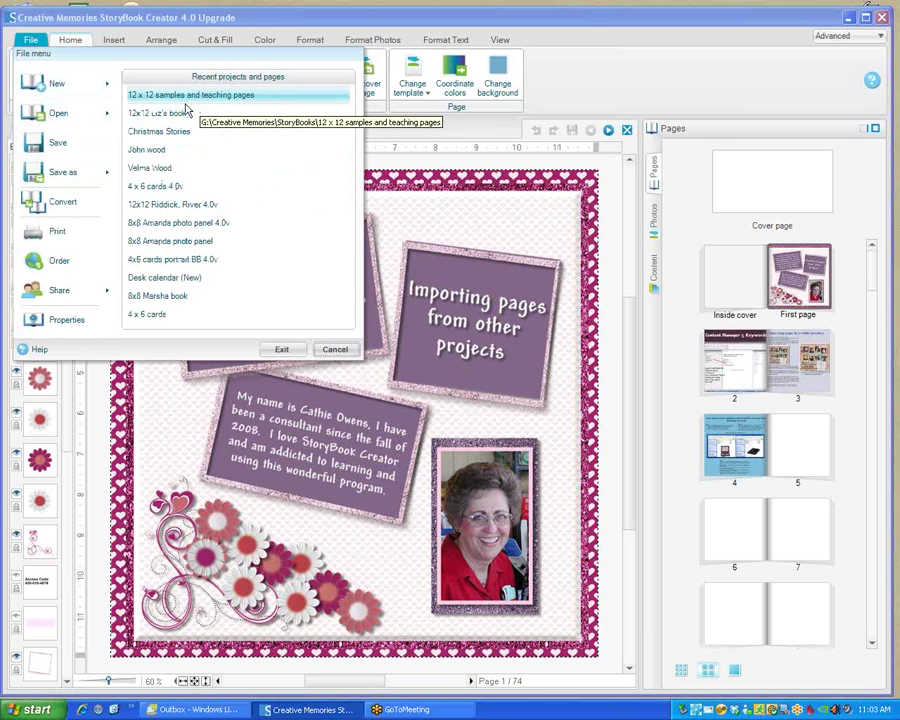
{"action": "mouse_move", "coordinate": [106, 176]}
{"action": "left_click", "coordinate": [142, 113]}
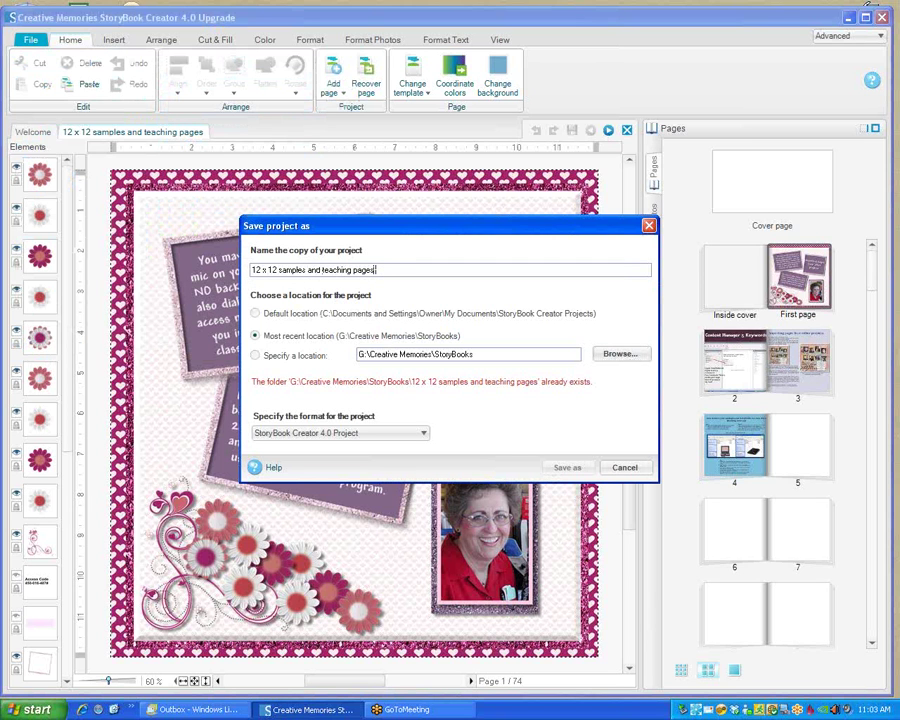
{"action": "type", "text": "4.0v"}
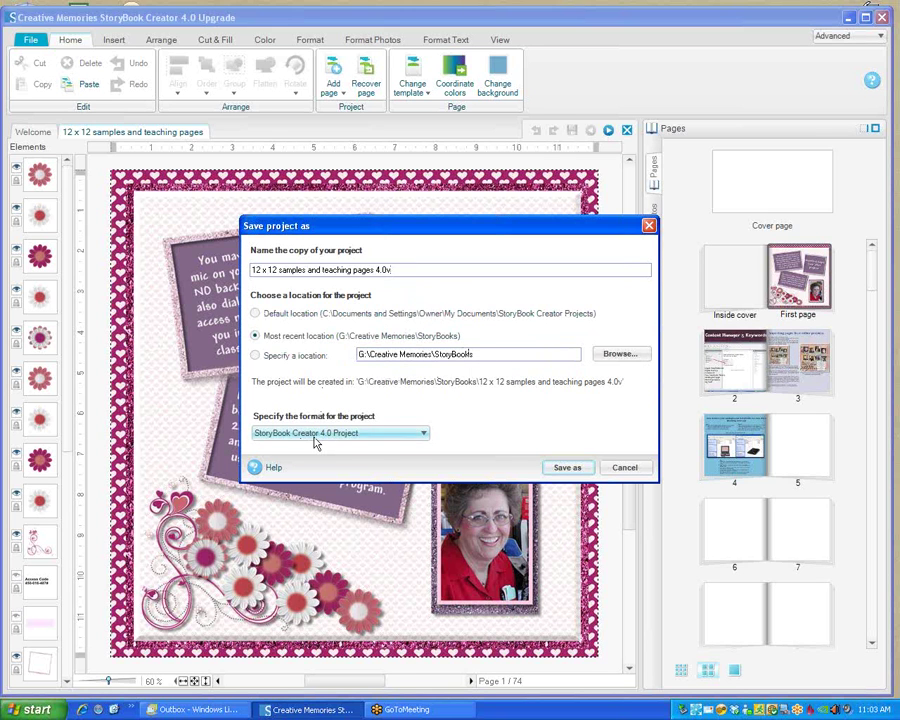
{"action": "left_click", "coordinate": [423, 434]}
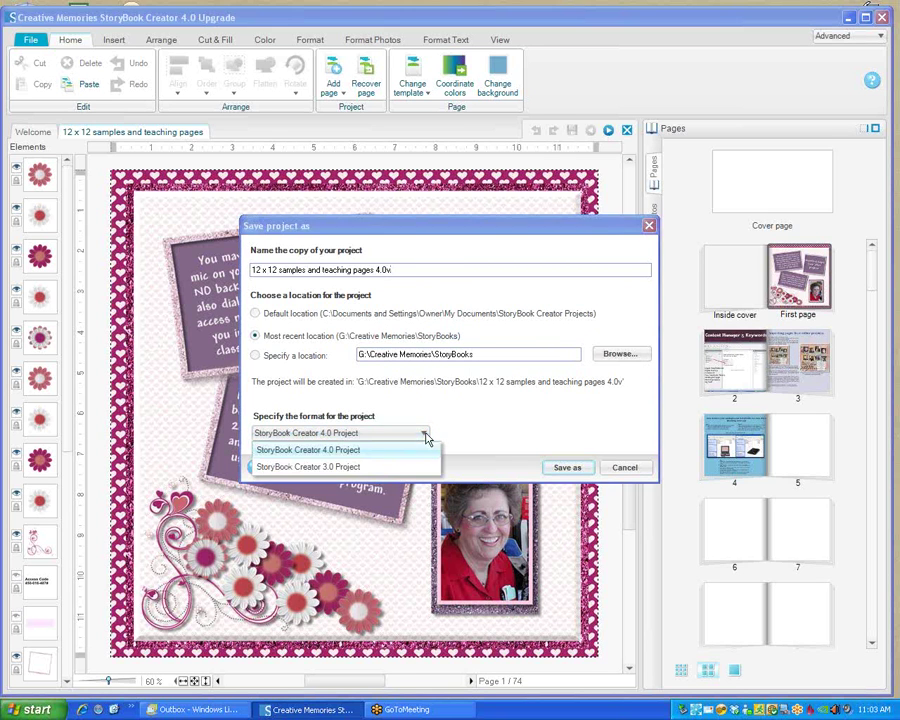
{"action": "left_click", "coordinate": [401, 453]}
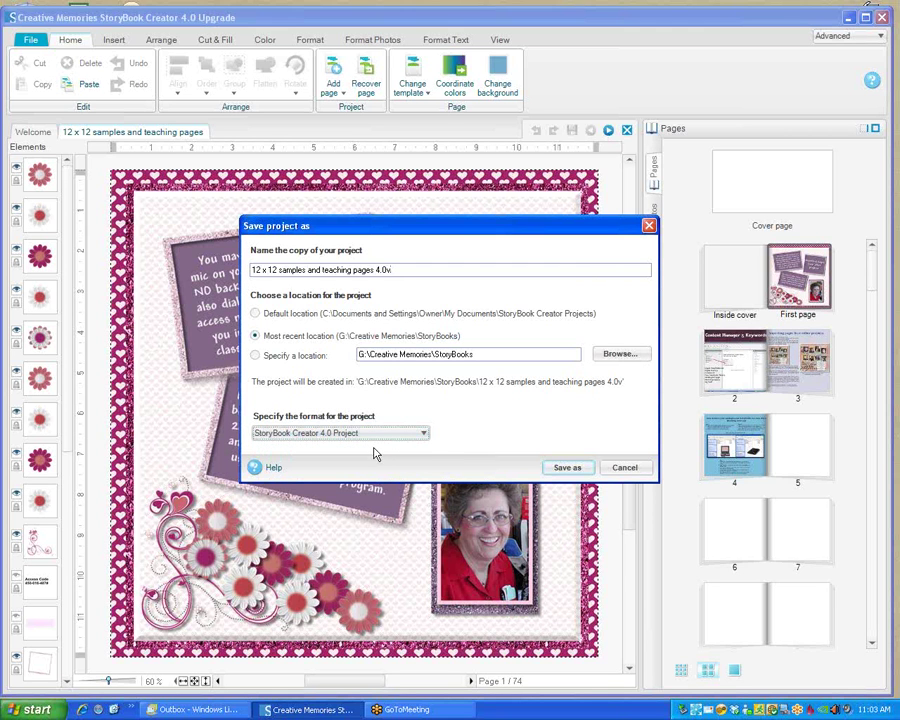
Save the 4.0v project copy and dismiss the performance alert.
{"action": "left_click", "coordinate": [567, 468]}
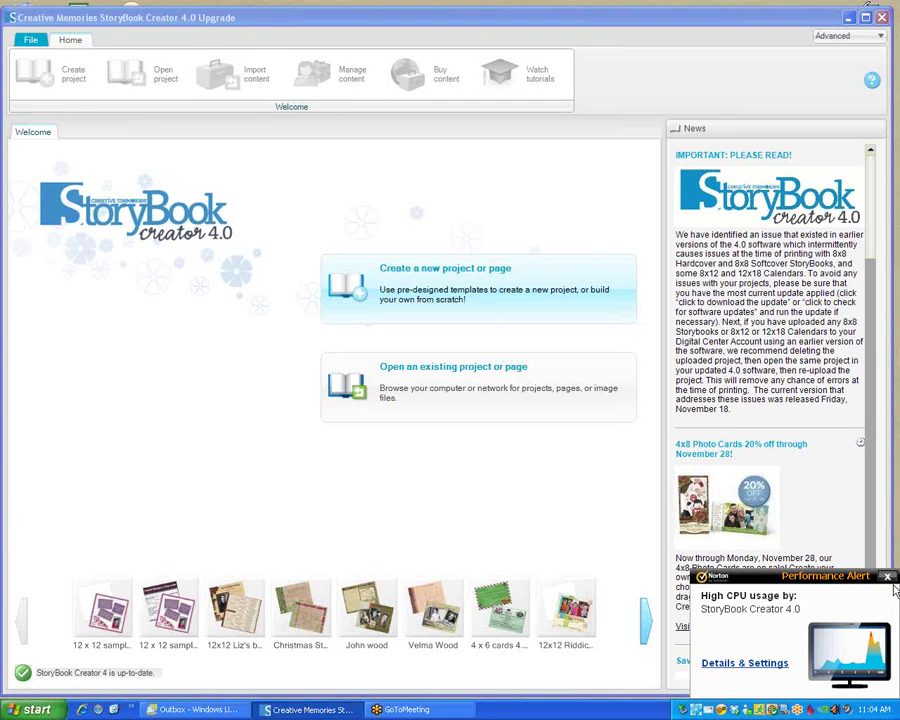
{"action": "left_click", "coordinate": [888, 579]}
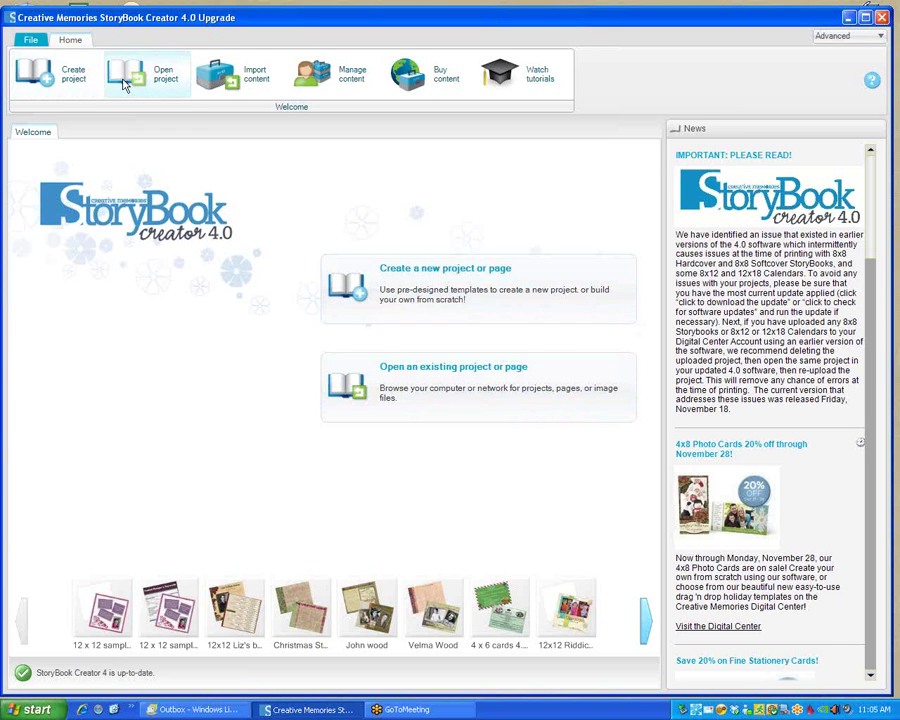
Open manifest.projectx from StoryBooks > 12 x 12 Samples and play pagers vol 2.
{"action": "left_click", "coordinate": [406, 370]}
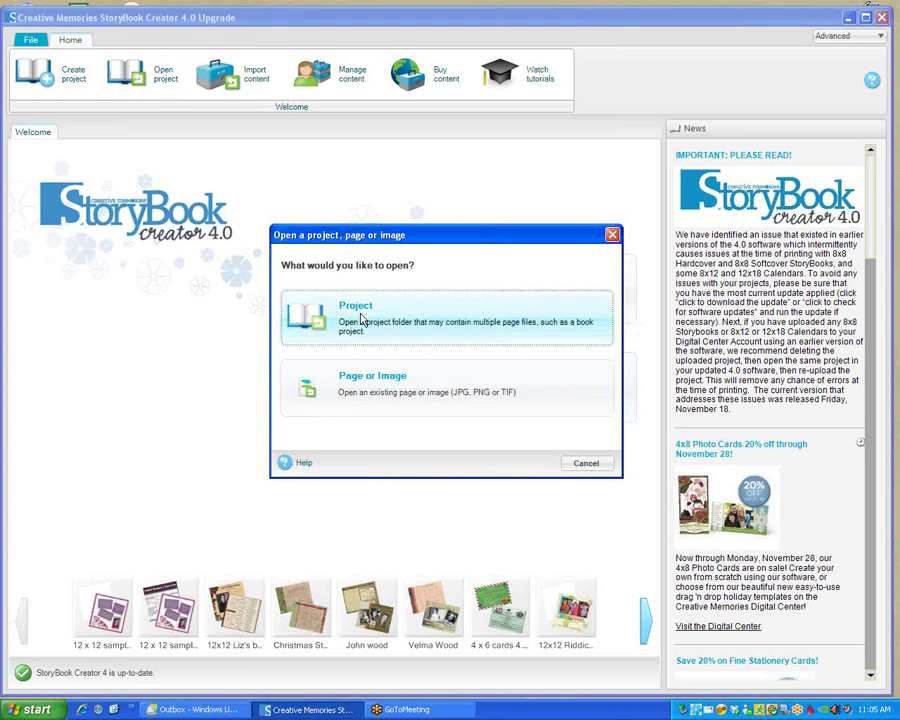
{"action": "left_click", "coordinate": [362, 318]}
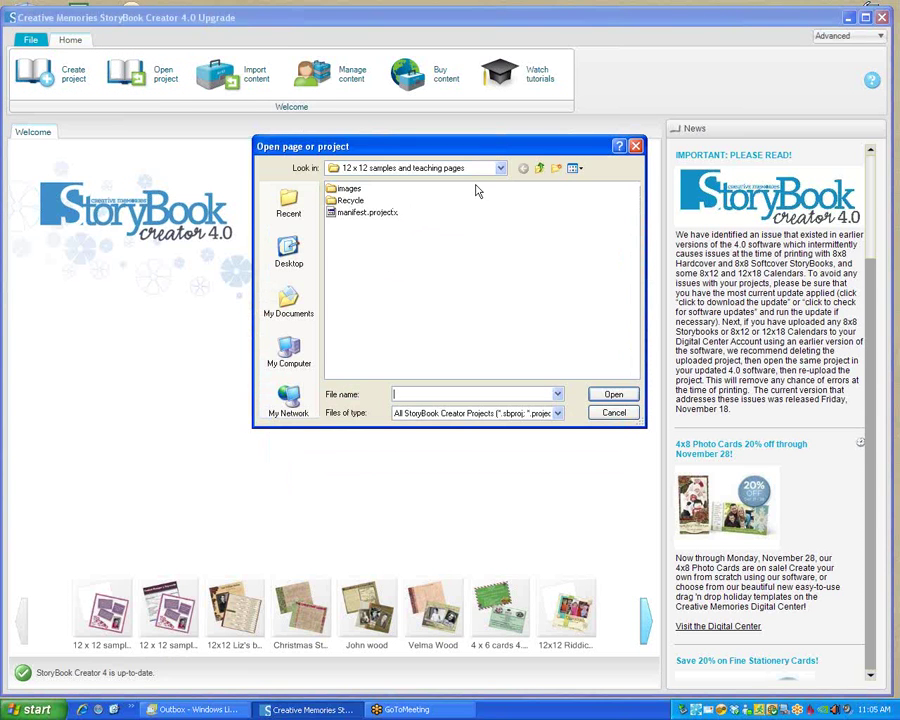
{"action": "left_click", "coordinate": [482, 168]}
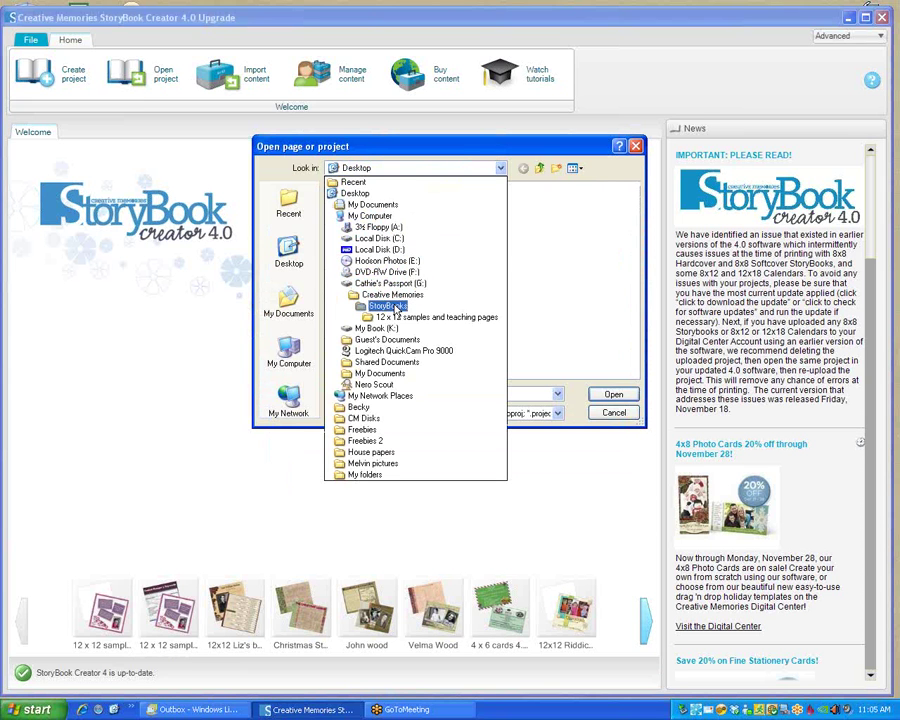
{"action": "left_click", "coordinate": [395, 309]}
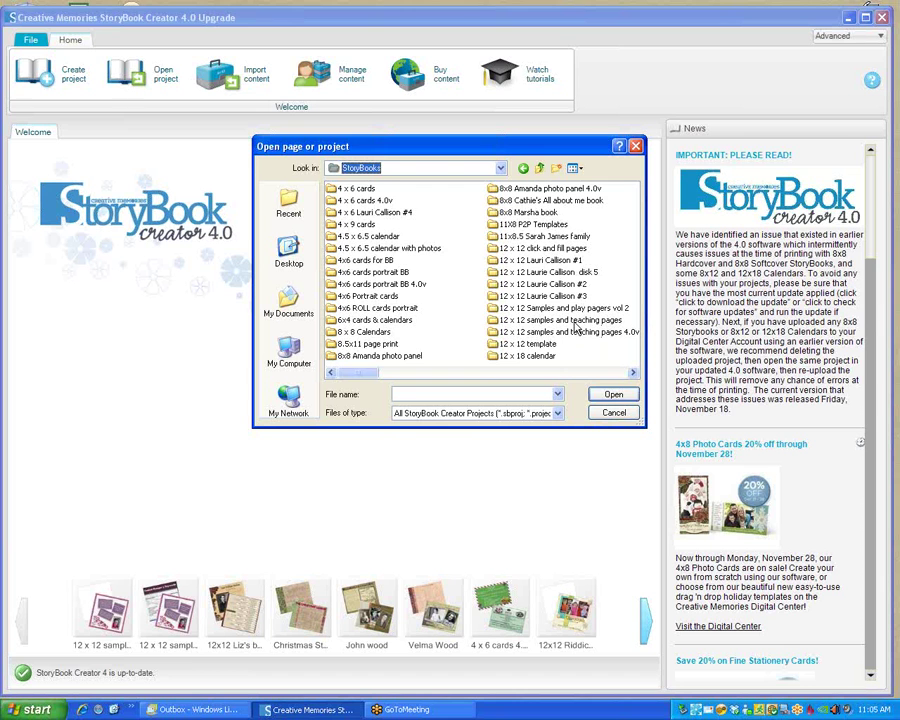
{"action": "left_click", "coordinate": [602, 308]}
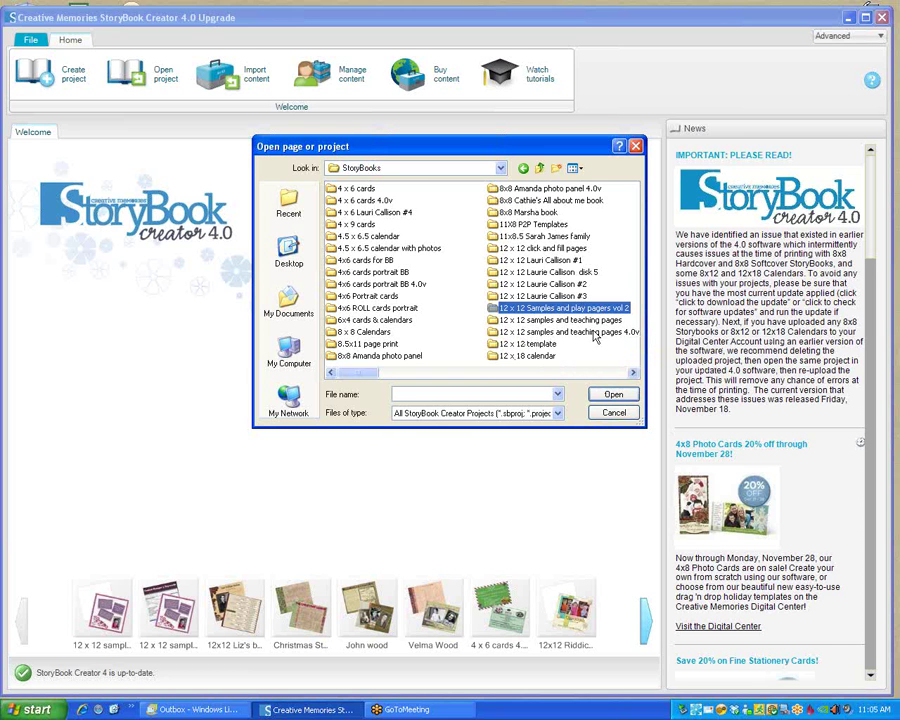
{"action": "left_click", "coordinate": [614, 396]}
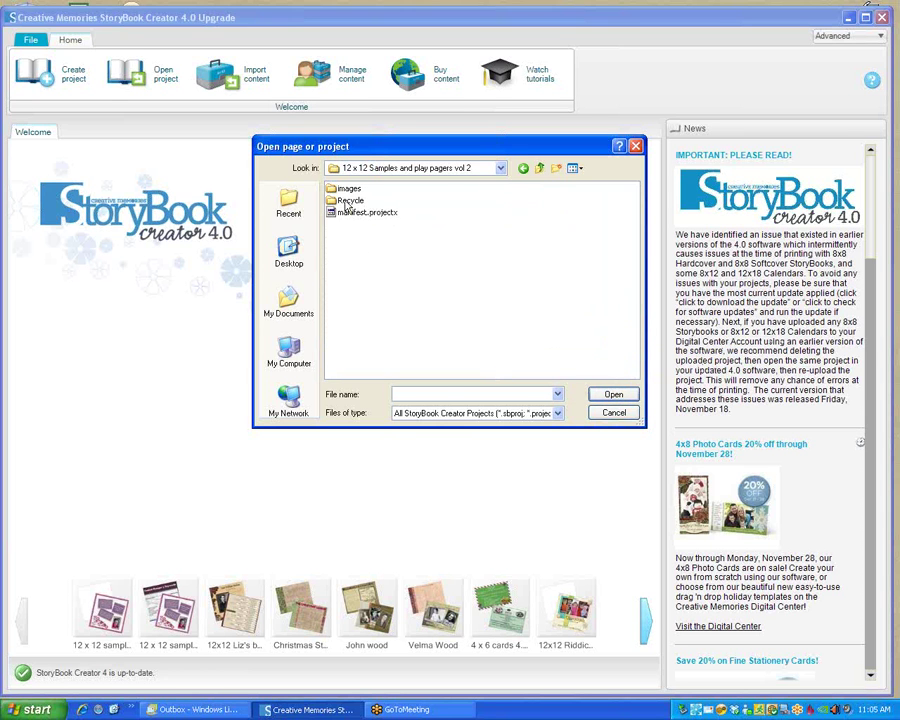
{"action": "left_click", "coordinate": [352, 213]}
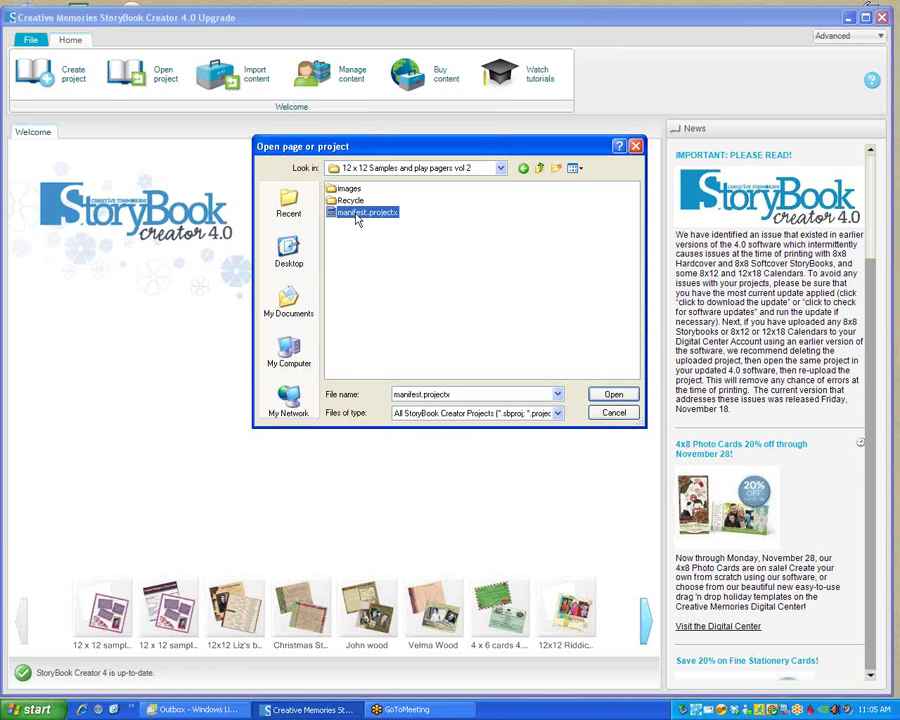
{"action": "left_click", "coordinate": [626, 394]}
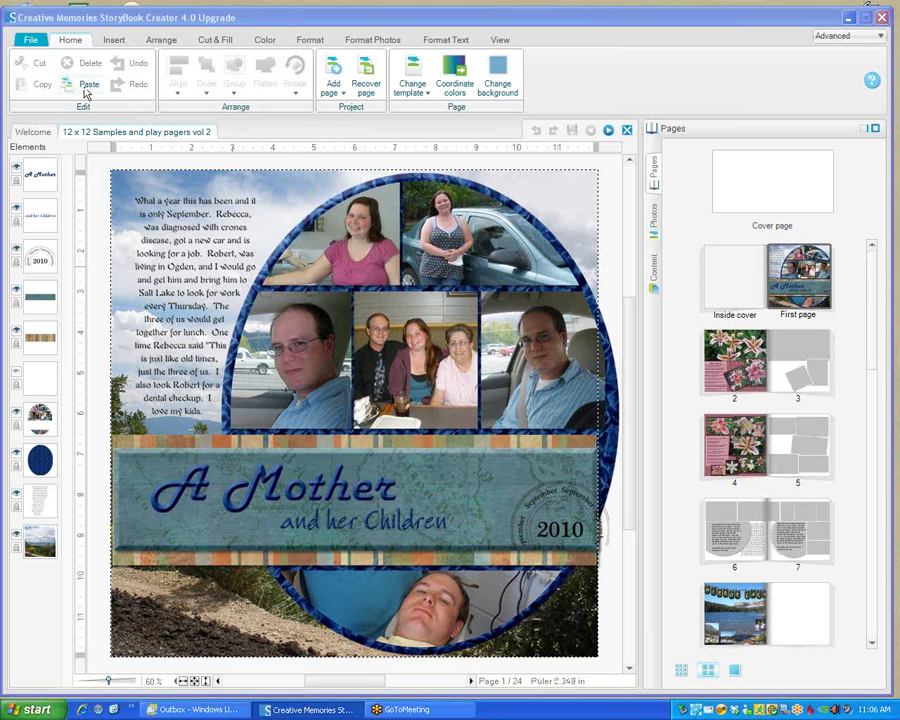
Bring up the Save project as dialog from File > Save as.
{"action": "left_click", "coordinate": [30, 41]}
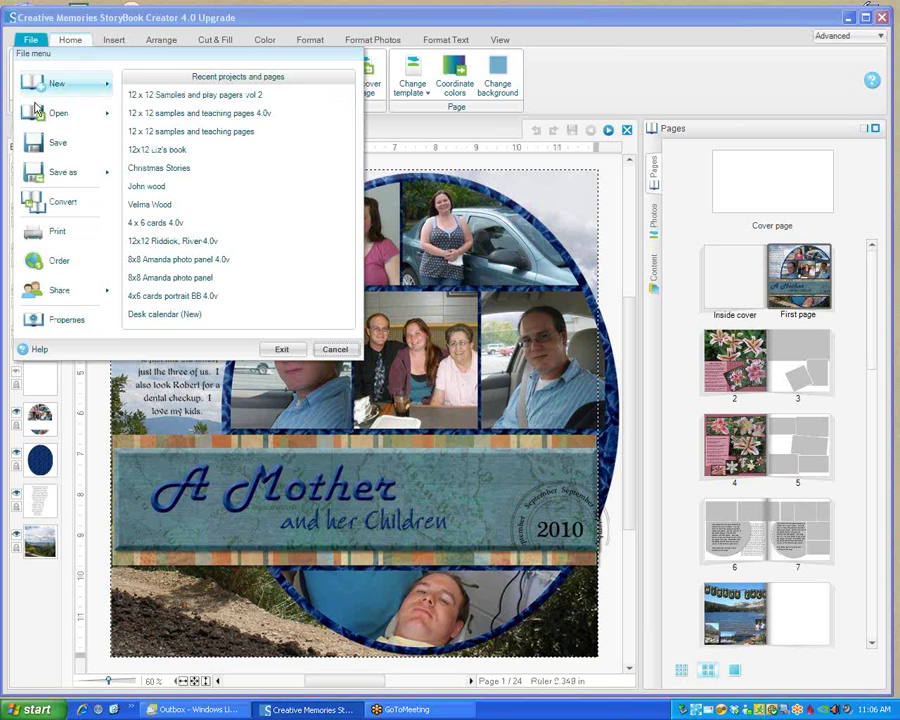
{"action": "mouse_move", "coordinate": [57, 180]}
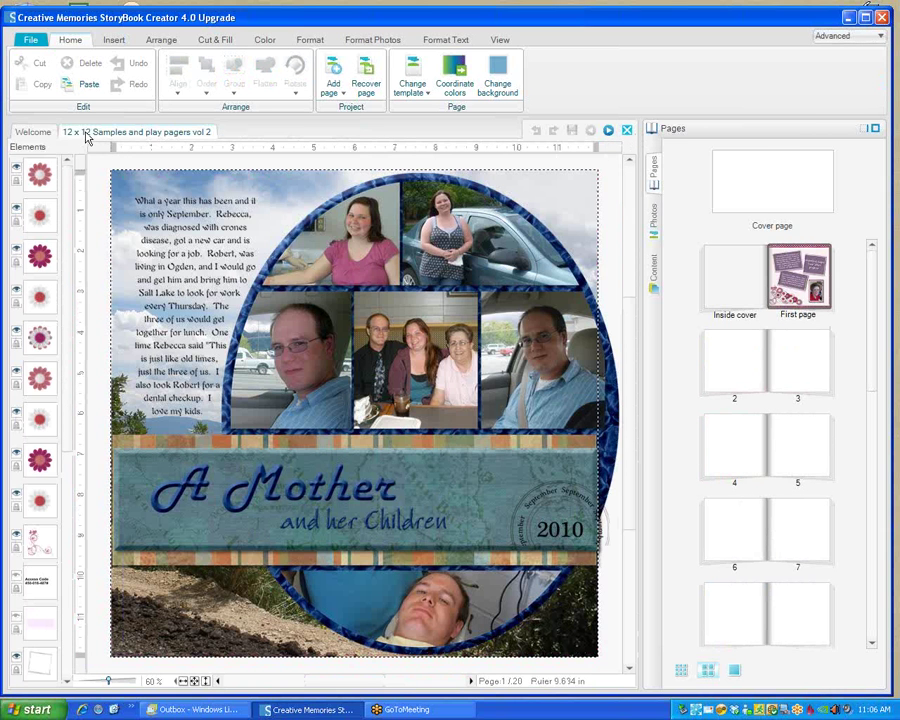
{"action": "left_click", "coordinate": [27, 41]}
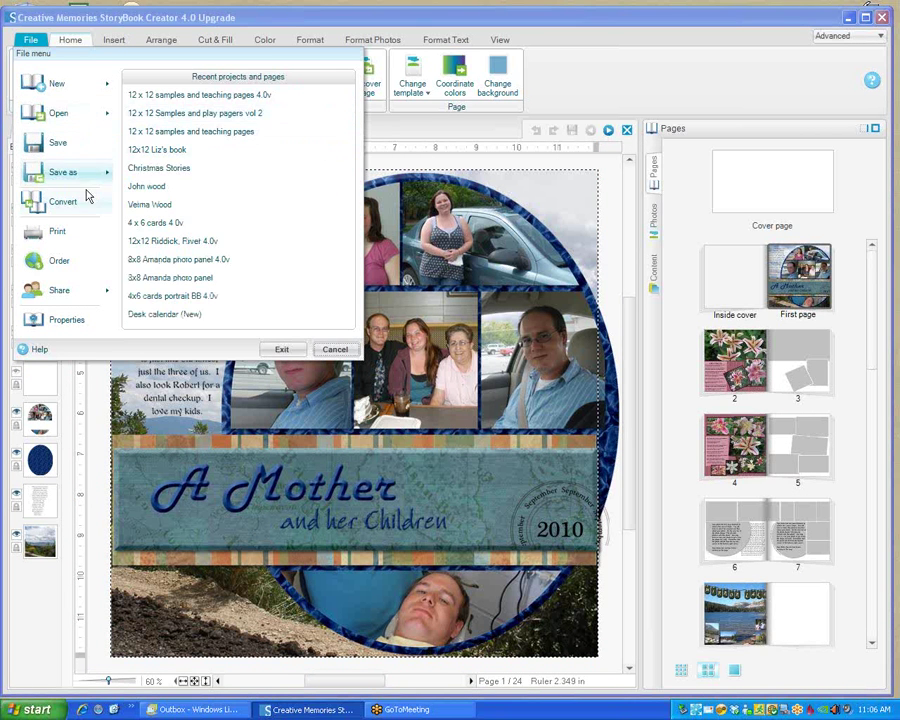
{"action": "left_click", "coordinate": [192, 110]}
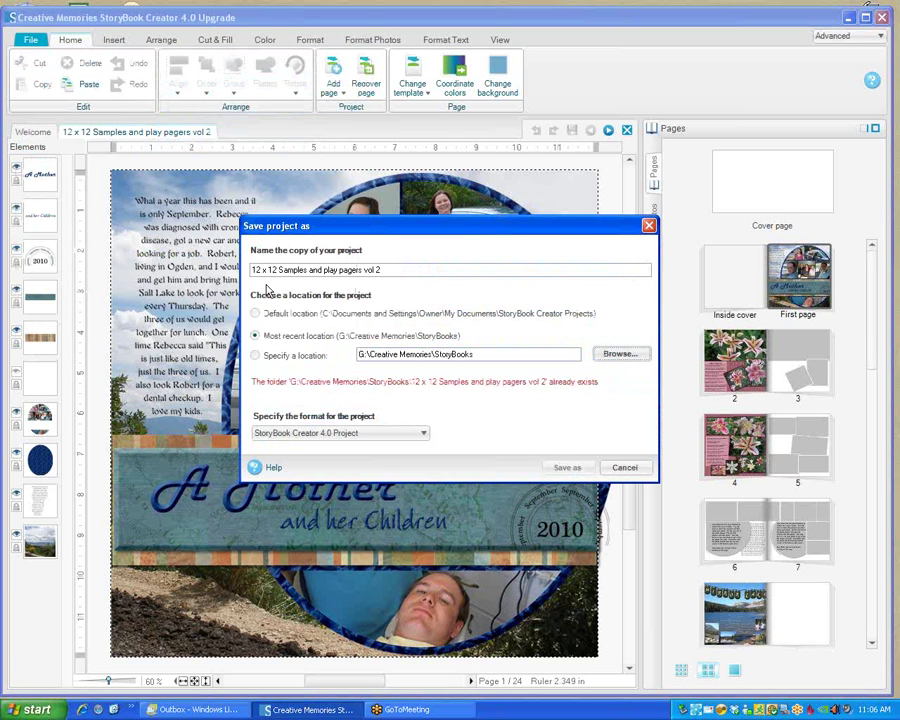
Append '4.0v' to the copy name, keep the 4.0 Project format, then cancel the dialog.
{"action": "left_click", "coordinate": [397, 270]}
{"action": "type", "text": "4.0v"}
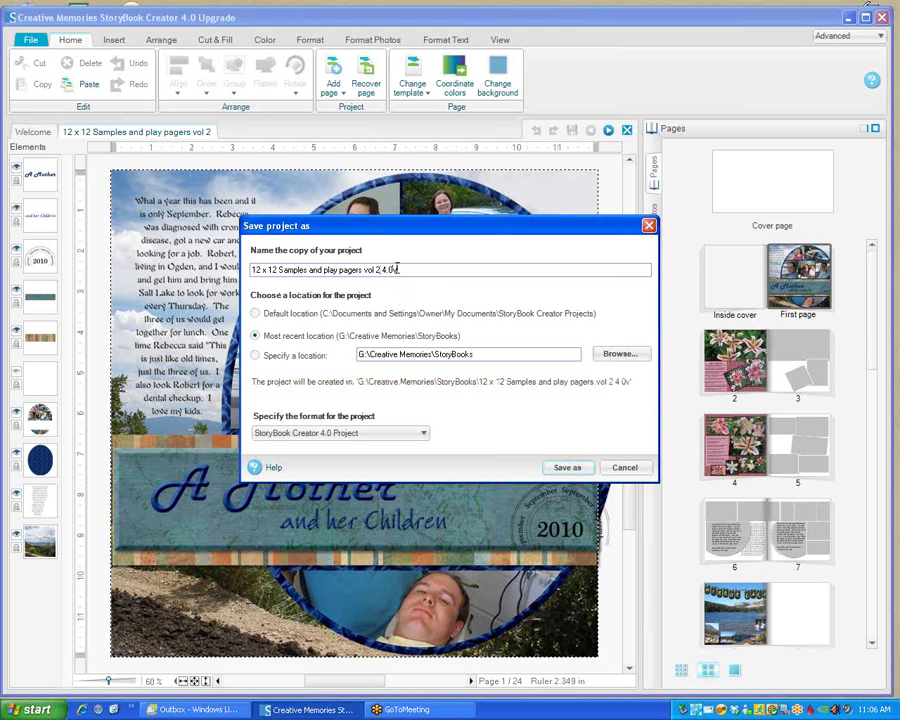
{"action": "type", "text": "."}
{"action": "left_click", "coordinate": [424, 436]}
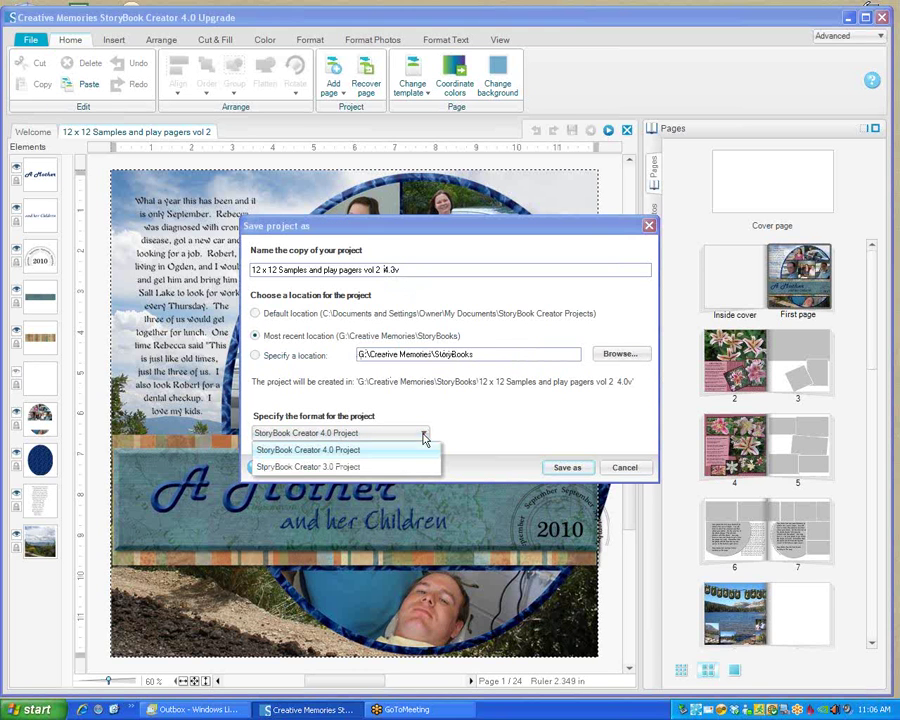
{"action": "left_click", "coordinate": [346, 451]}
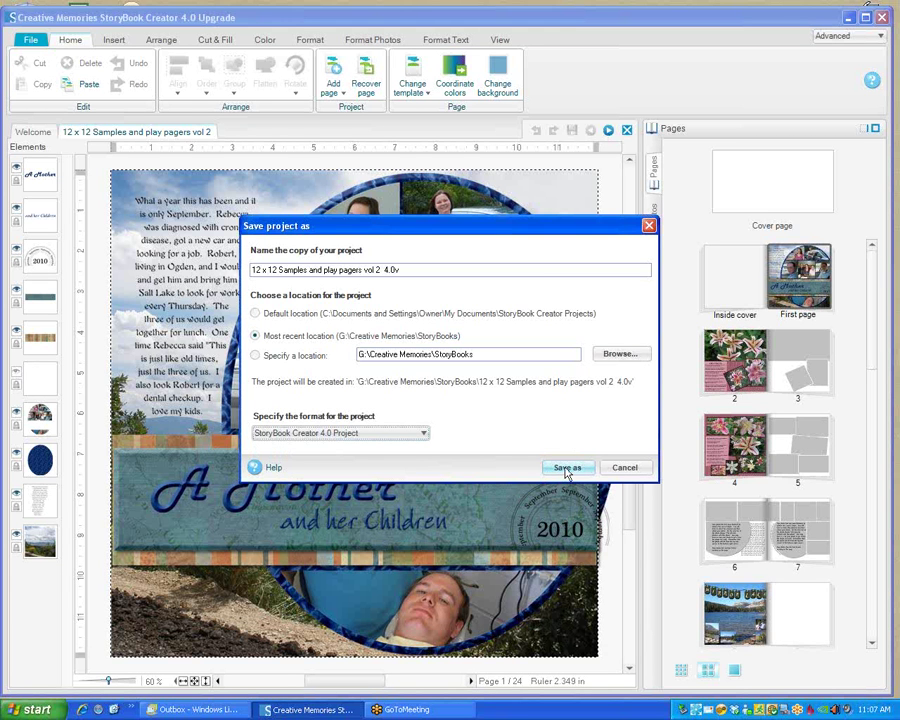
{"action": "left_click", "coordinate": [625, 468]}
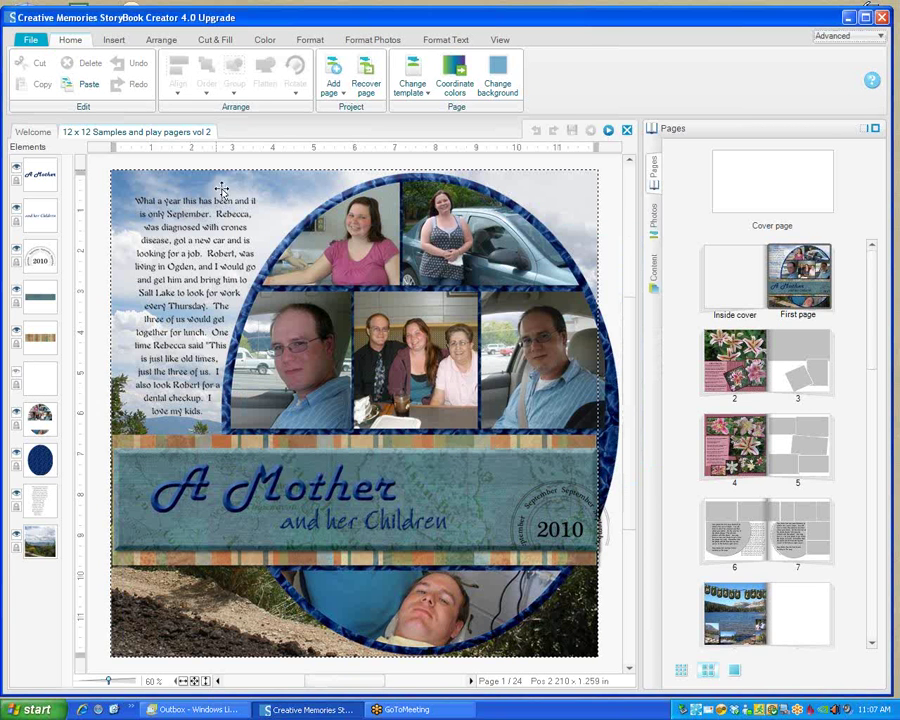
Set up a page export to the Exchange Folder, limited to the current page.
{"action": "left_click", "coordinate": [36, 41]}
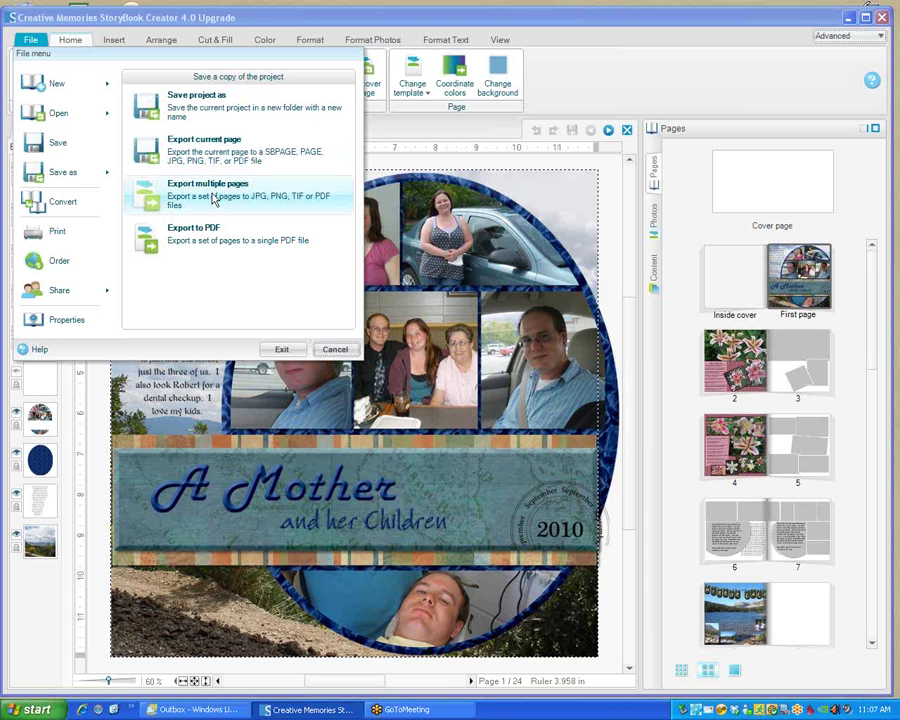
{"action": "left_click", "coordinate": [212, 197]}
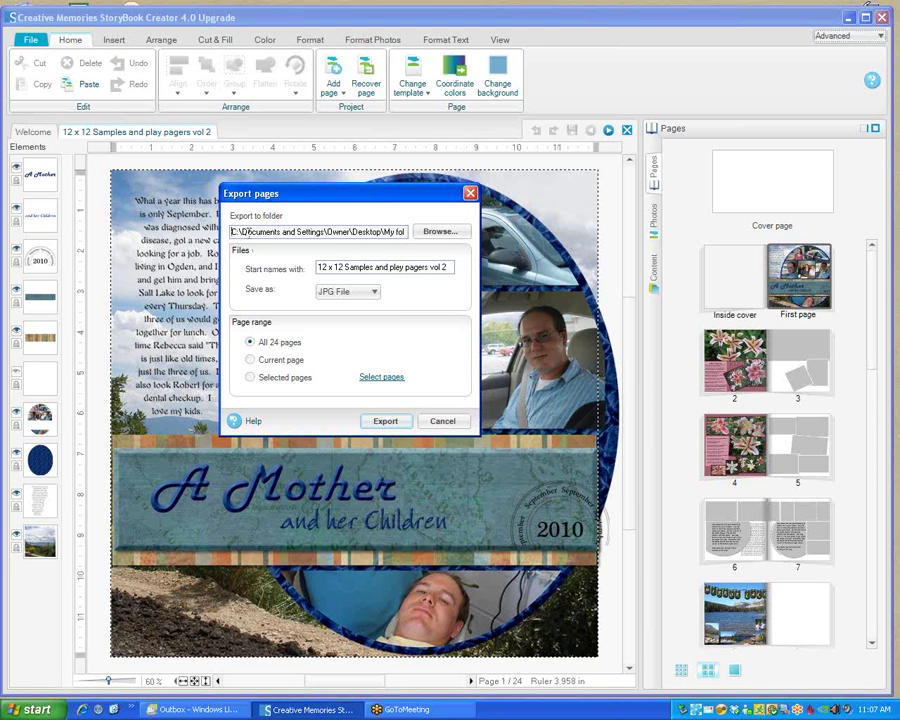
{"action": "left_click", "coordinate": [434, 234]}
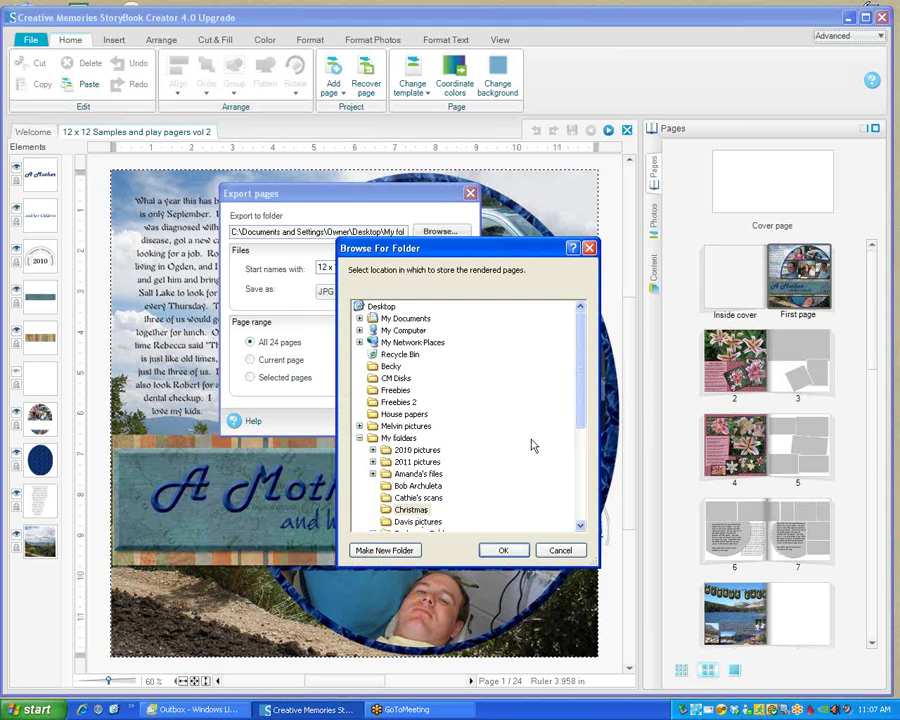
{"action": "left_click_drag", "start_coordinate": [578, 406], "coordinate": [578, 436]}
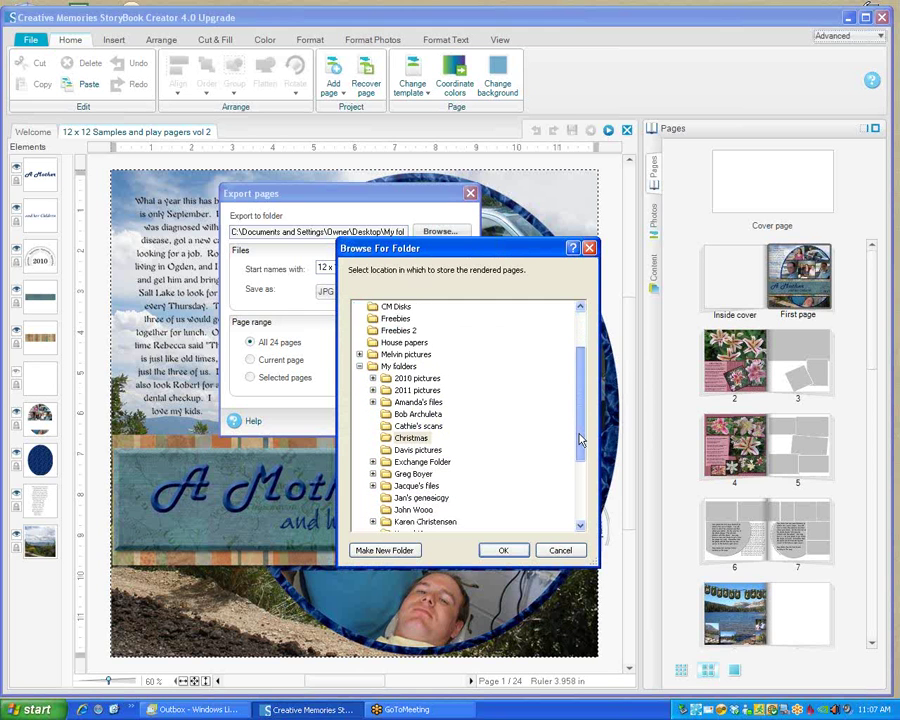
{"action": "double_click", "coordinate": [425, 461]}
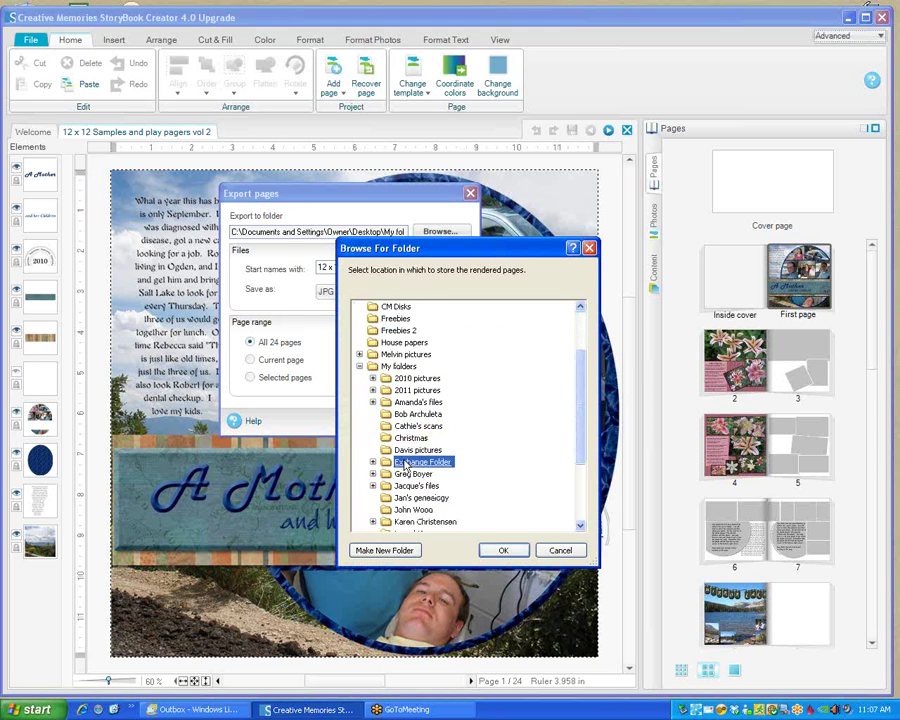
{"action": "left_click", "coordinate": [490, 549]}
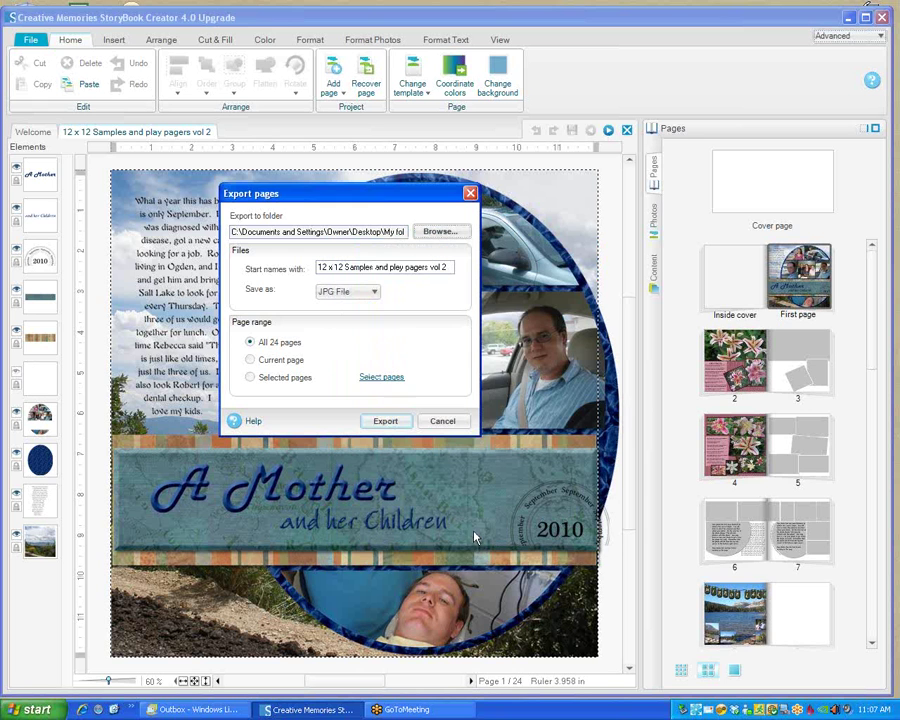
{"action": "left_click", "coordinate": [252, 359]}
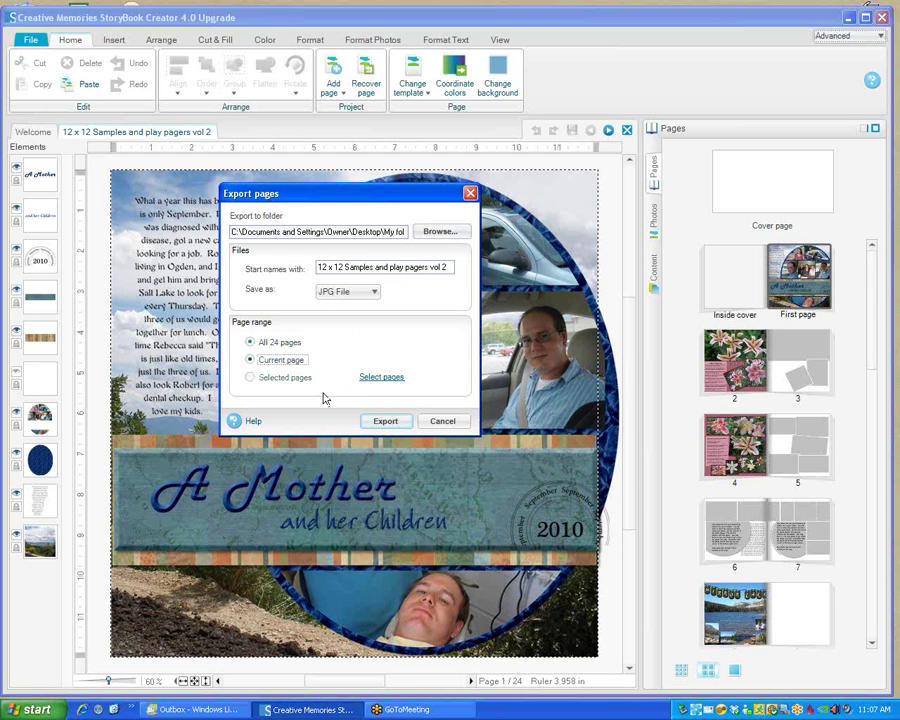
Export the full, untrimmed page at 150 dpi, then return to the Welcome page.
{"action": "left_click", "coordinate": [383, 421]}
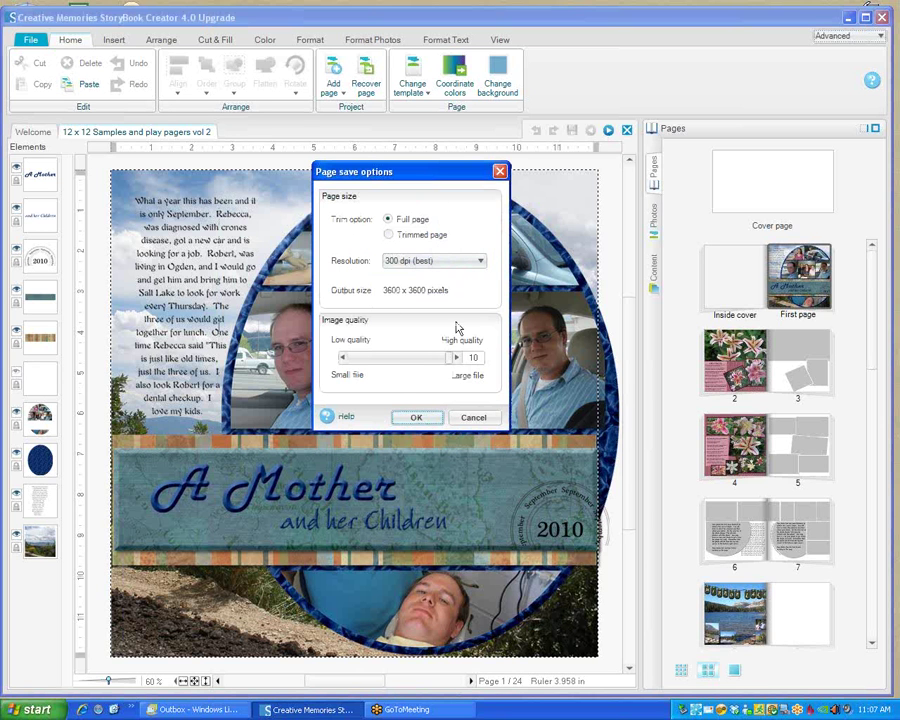
{"action": "left_click", "coordinate": [410, 218]}
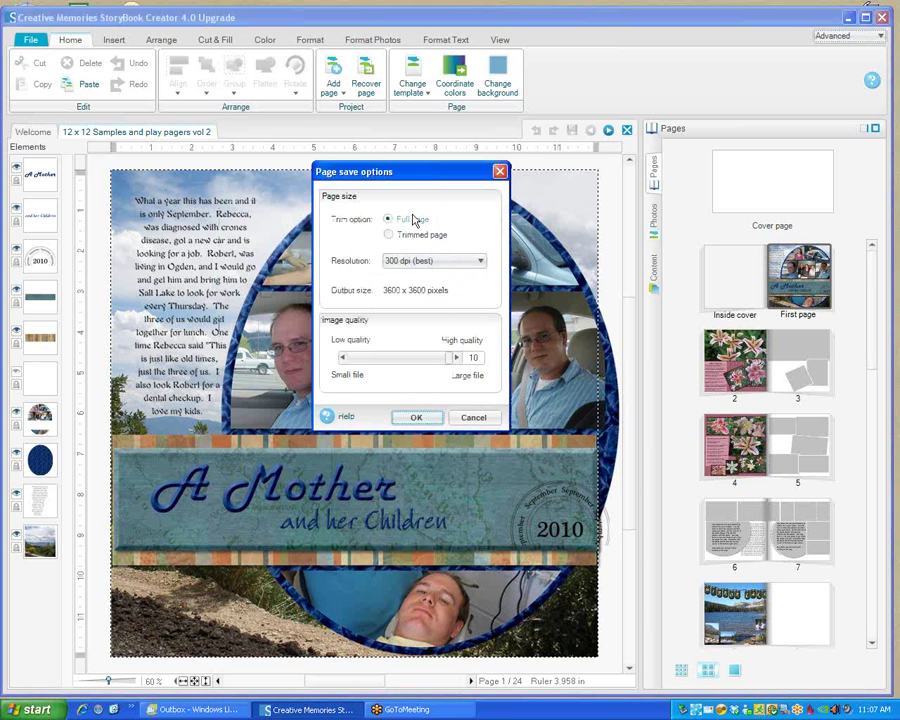
{"action": "left_click", "coordinate": [482, 263]}
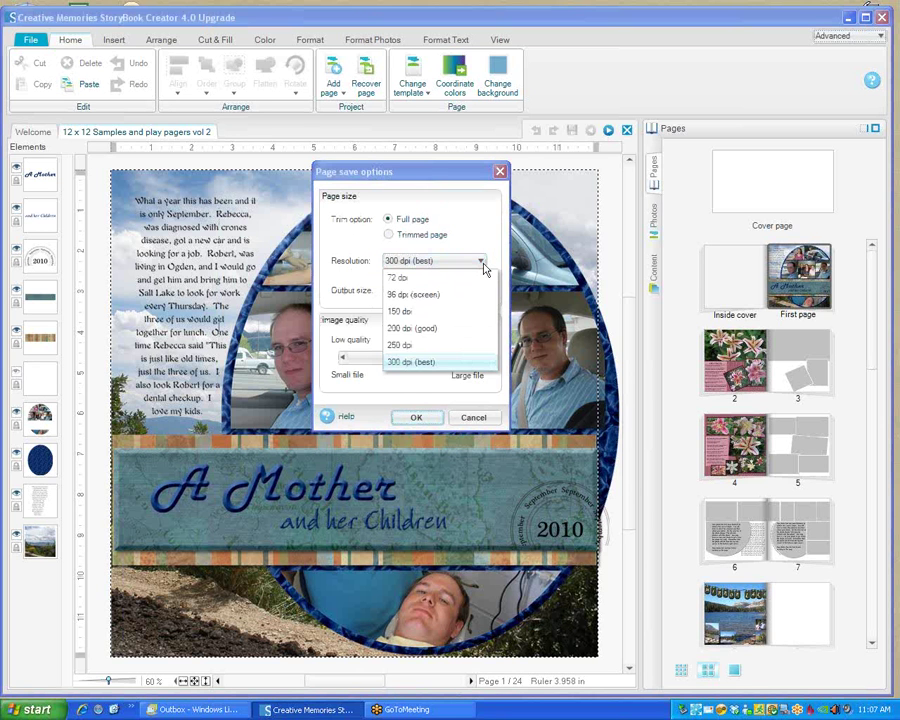
{"action": "left_click", "coordinate": [450, 314]}
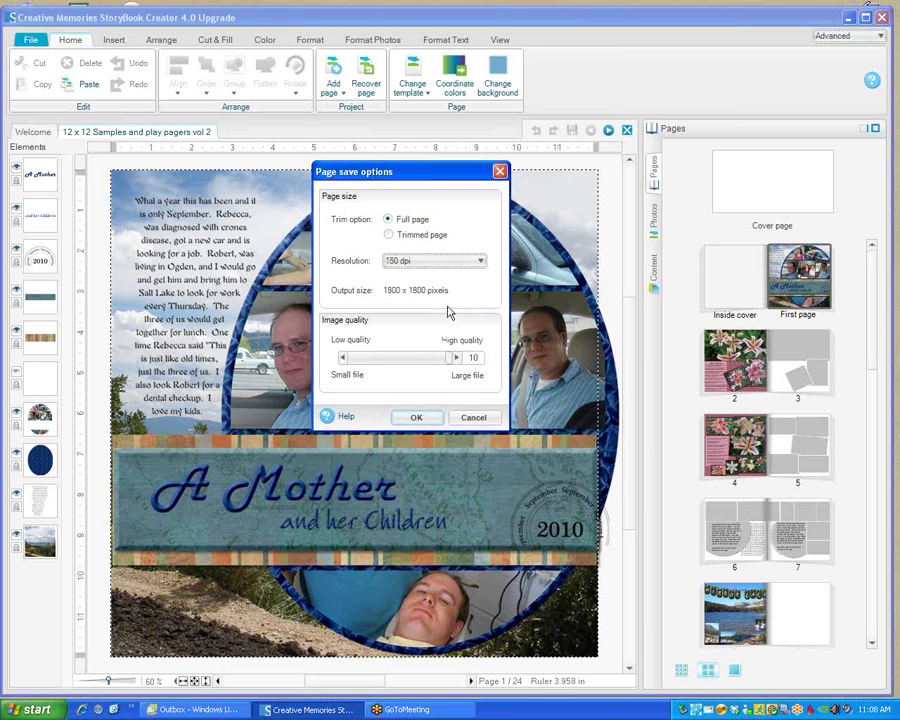
{"action": "left_click", "coordinate": [412, 419]}
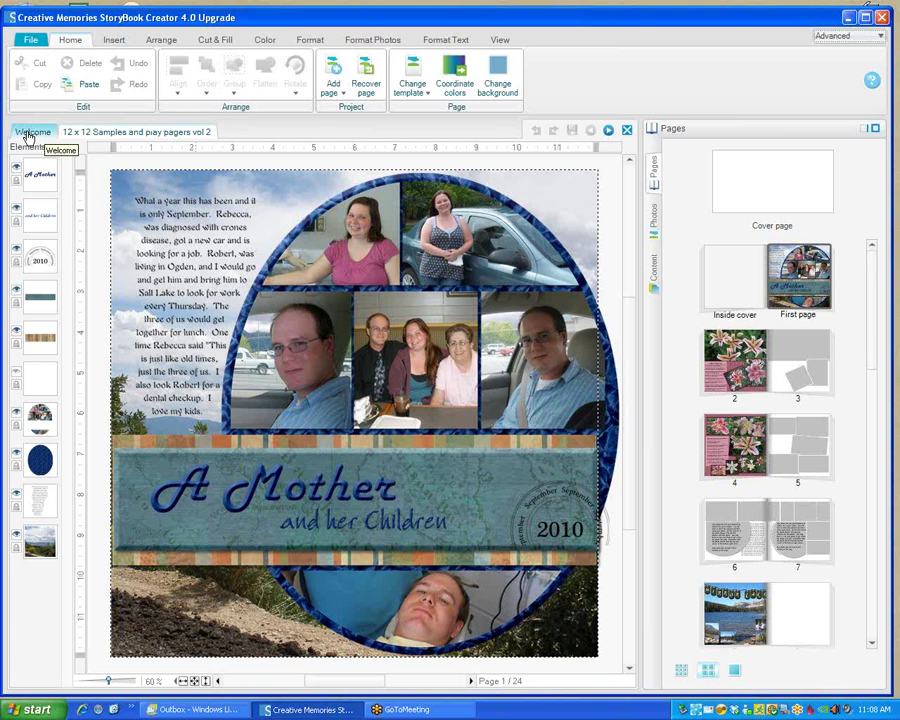
{"action": "left_click", "coordinate": [27, 133]}
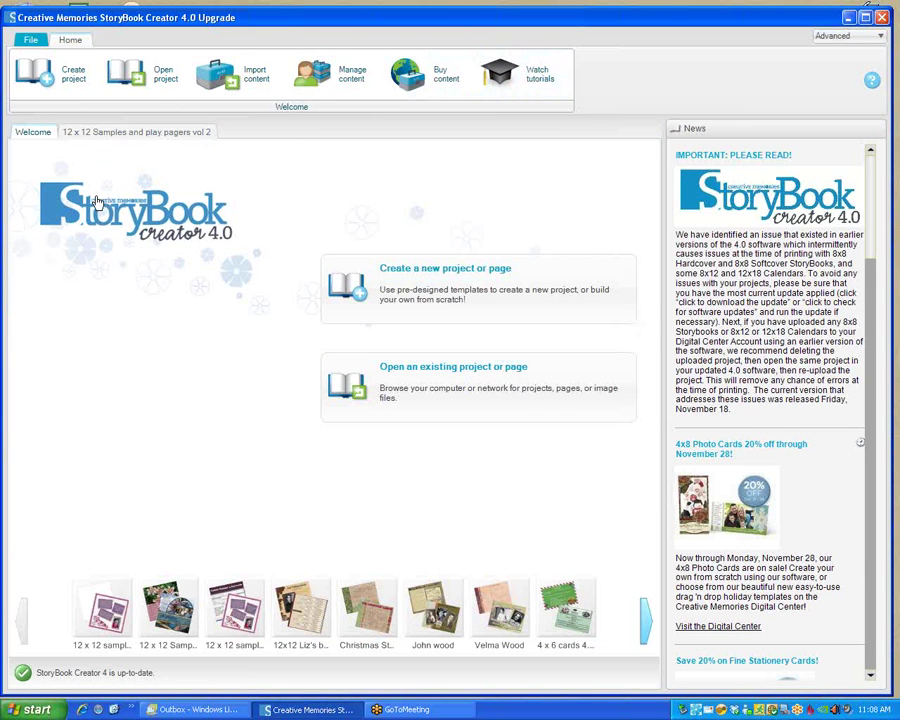
Open the Content library of kits from the Welcome page, then return to the project page.
{"action": "left_click", "coordinate": [115, 133]}
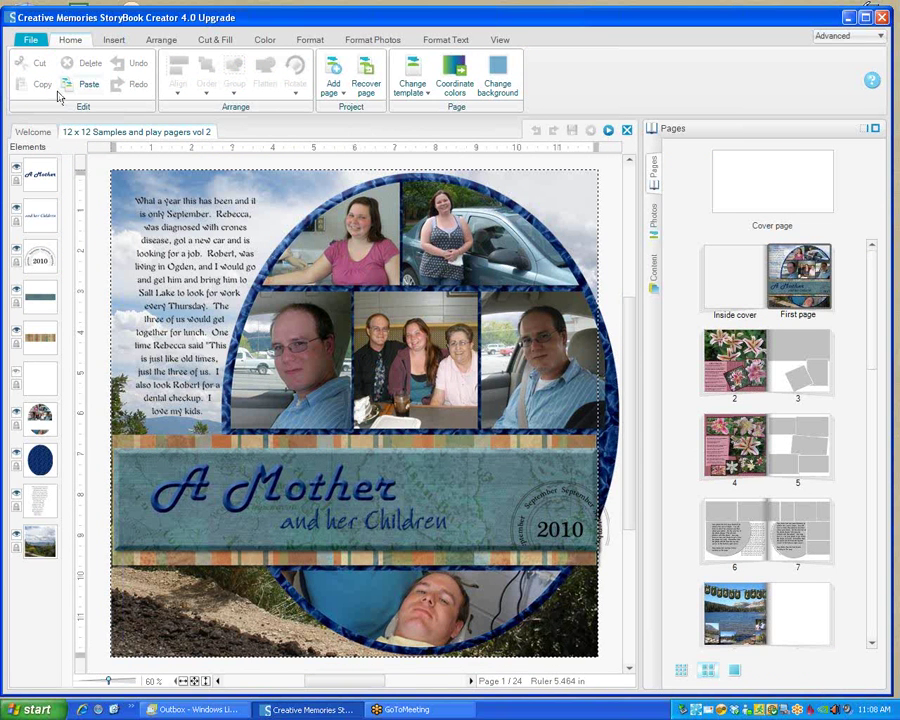
{"action": "left_click", "coordinate": [33, 132]}
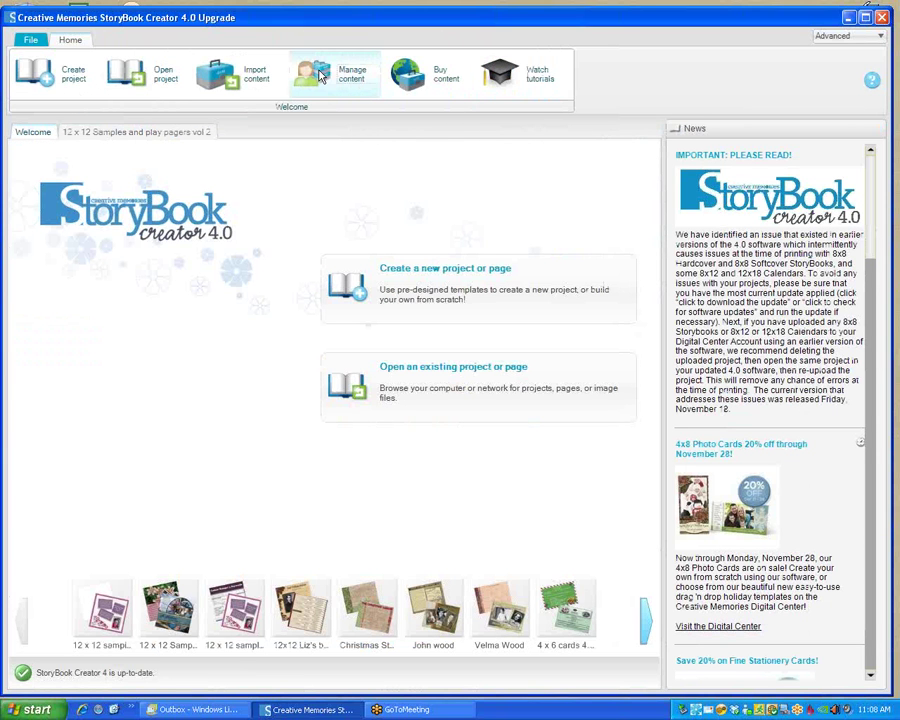
{"action": "left_click", "coordinate": [316, 77]}
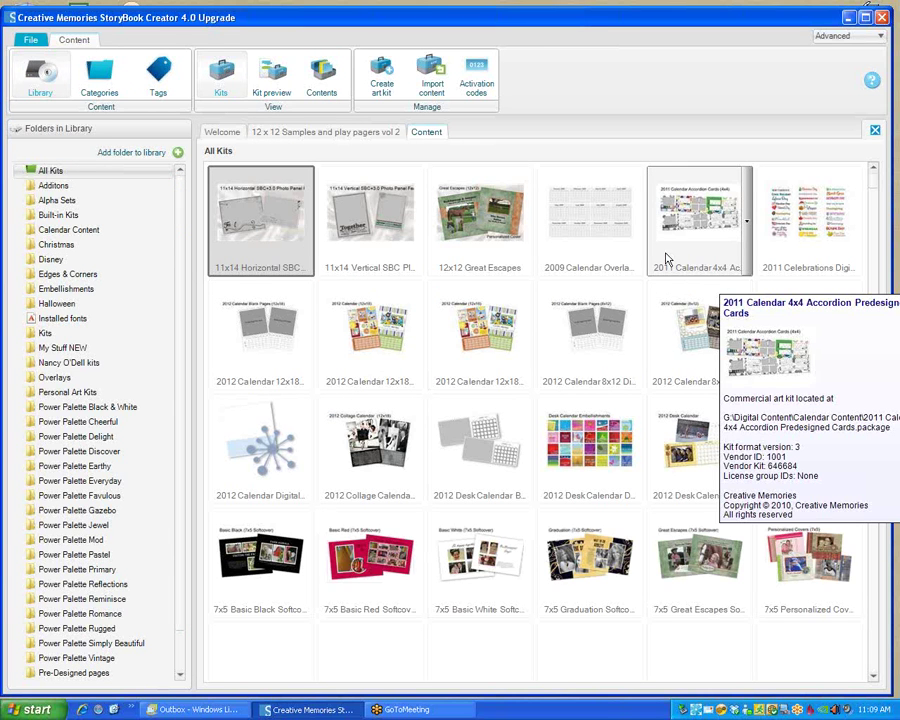
{"action": "left_click", "coordinate": [354, 136]}
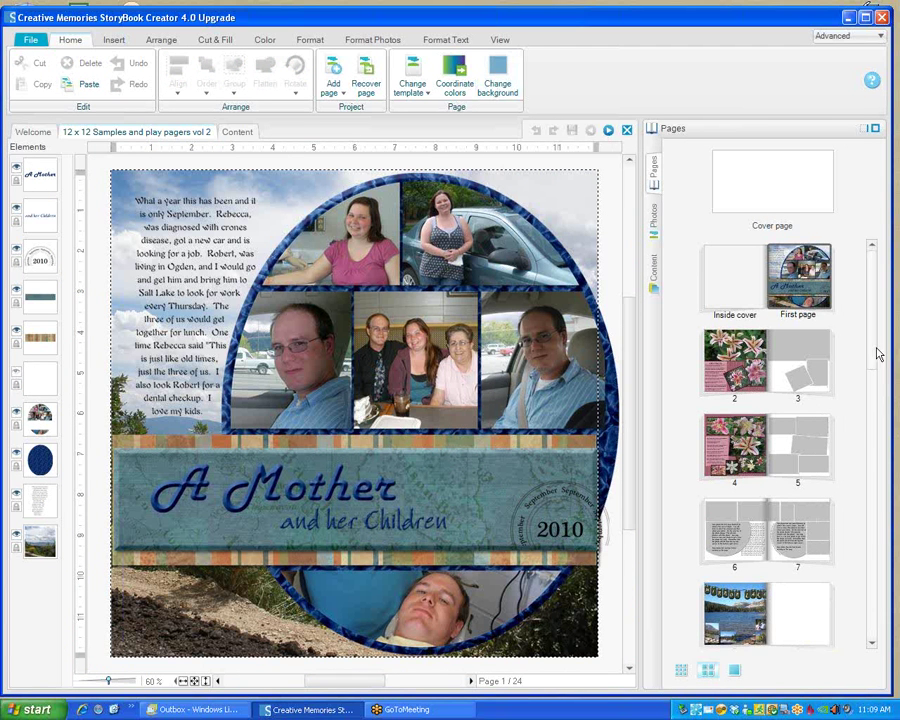
Place the striped lily photo onto blank page 10 and shift it right.
{"action": "left_click_drag", "start_coordinate": [876, 364], "coordinate": [874, 472]}
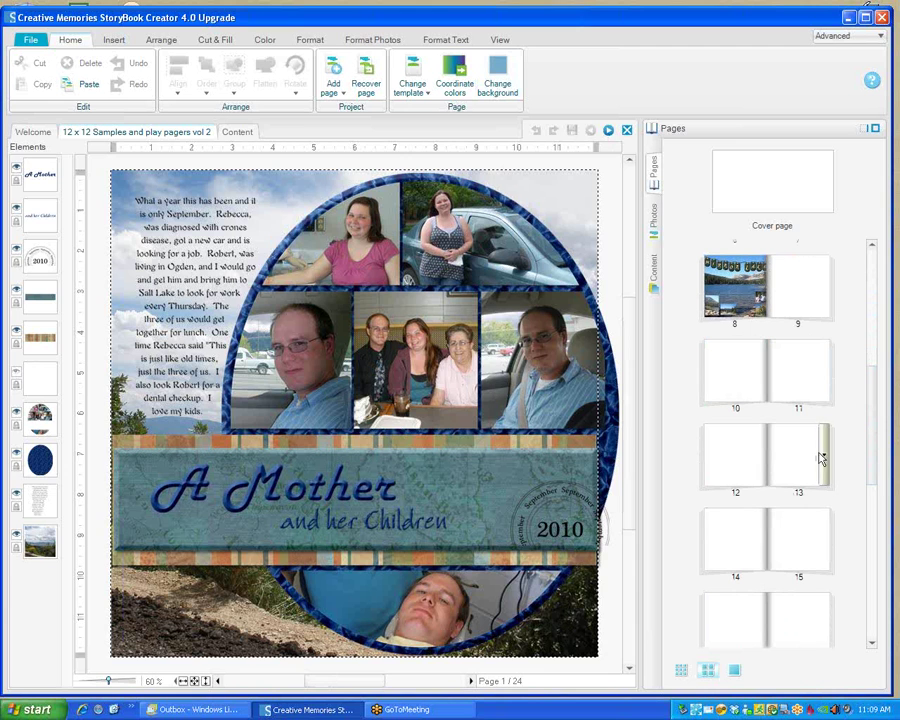
{"action": "left_click", "coordinate": [716, 385]}
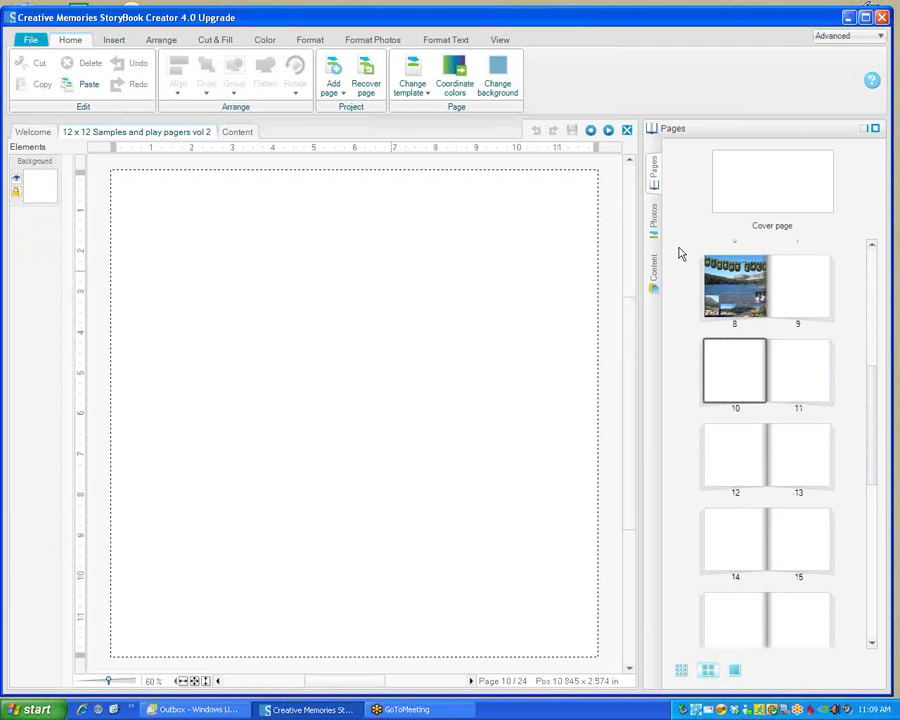
{"action": "left_click", "coordinate": [654, 225]}
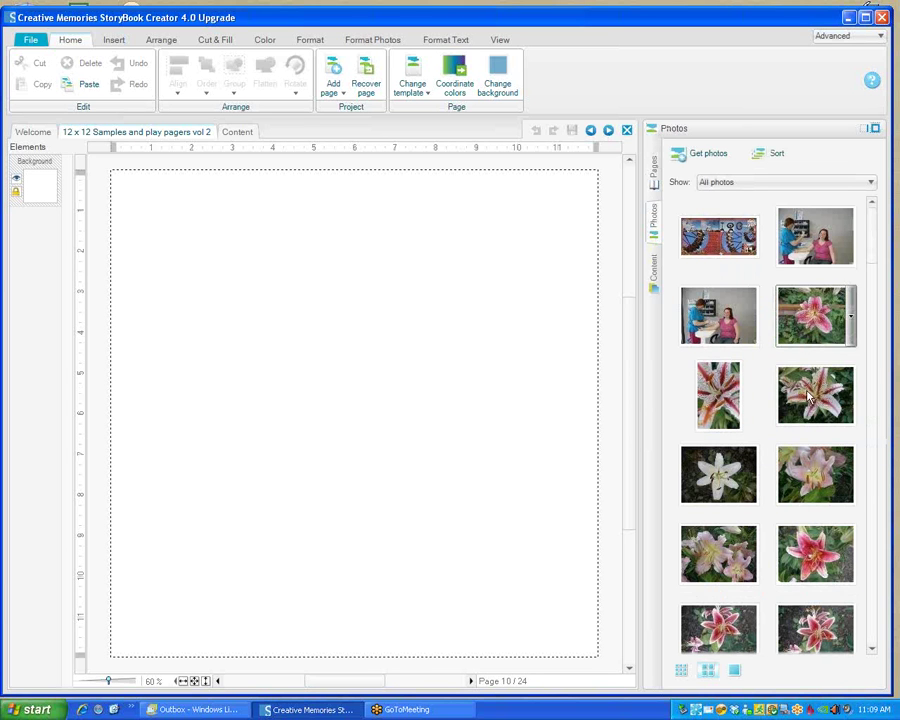
{"action": "left_click_drag", "start_coordinate": [812, 402], "coordinate": [493, 326]}
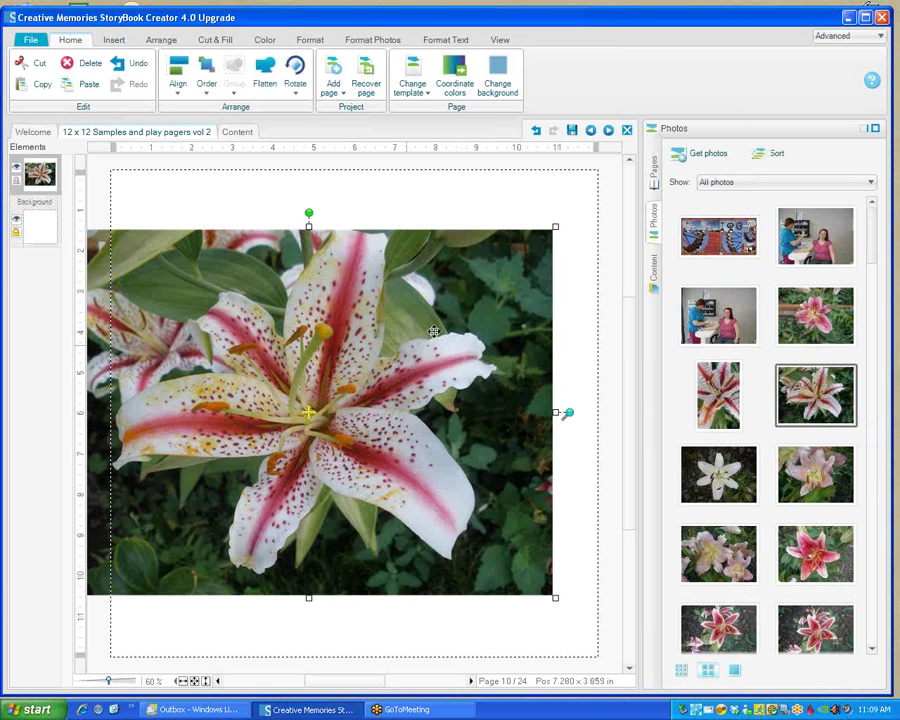
{"action": "left_click_drag", "start_coordinate": [432, 331], "coordinate": [462, 316]}
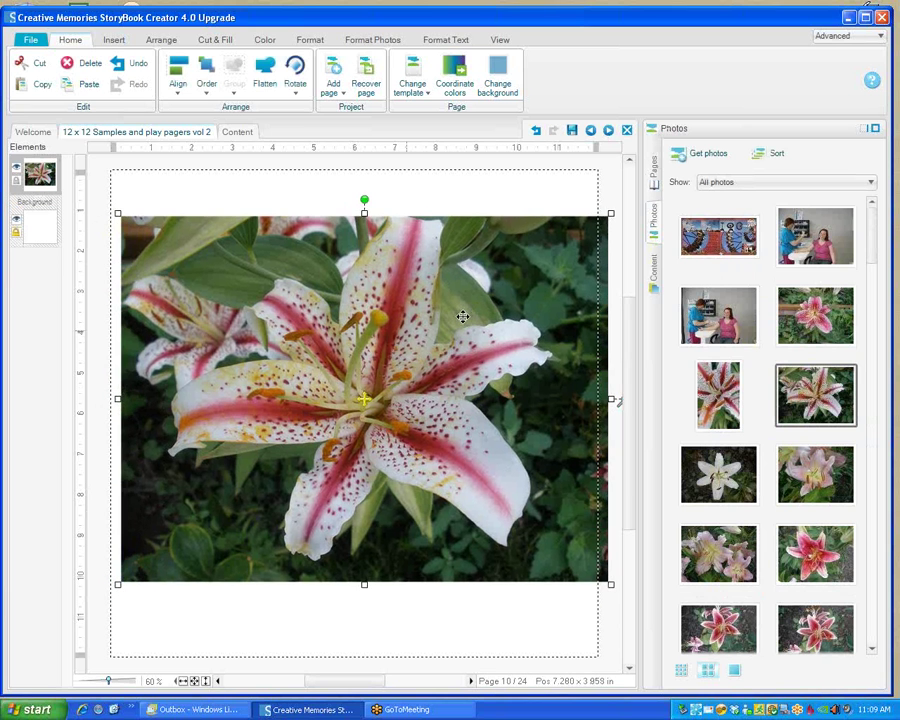
Rotate the lily photo left 90° into portrait orientation.
{"action": "left_click", "coordinate": [295, 93]}
{"action": "left_click", "coordinate": [280, 182]}
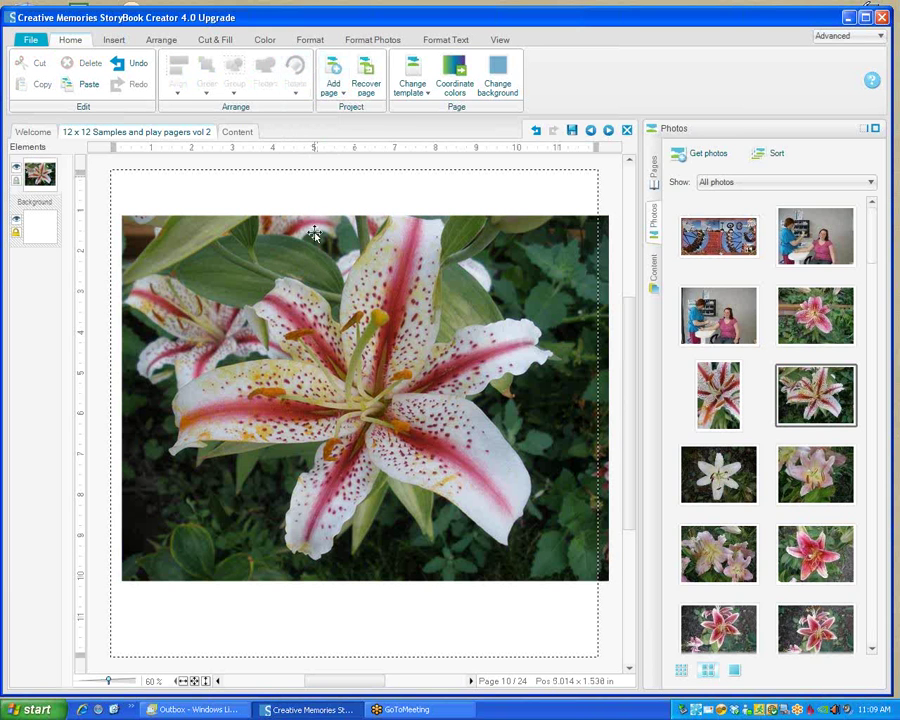
{"action": "left_click", "coordinate": [314, 233]}
{"action": "left_click", "coordinate": [295, 88]}
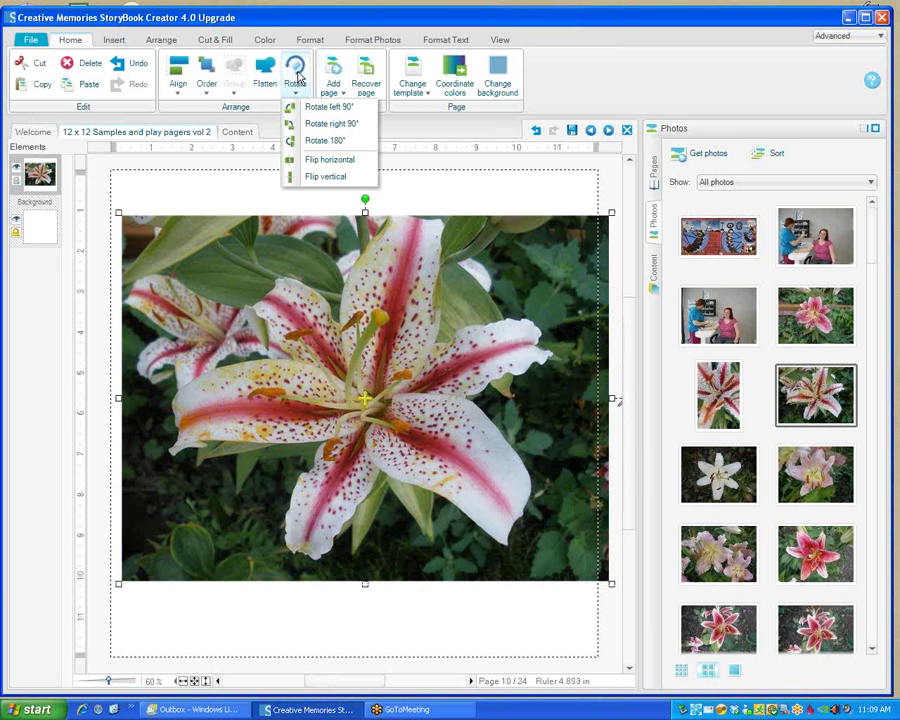
{"action": "left_click", "coordinate": [314, 108]}
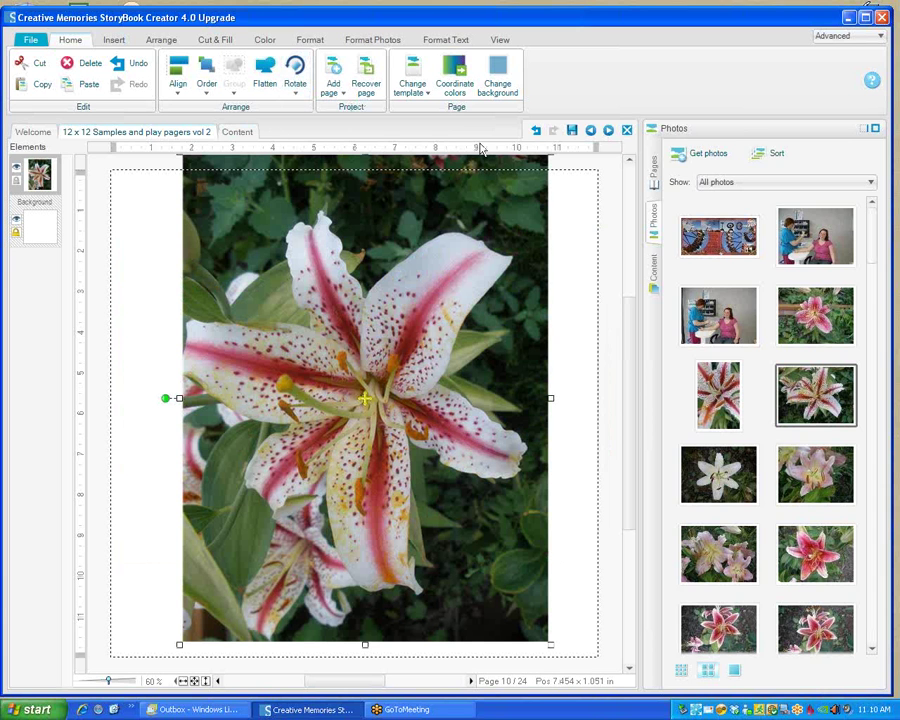
Make the striped Paper4 the page background and move the lily photo lower toward centre.
{"action": "left_click", "coordinate": [654, 270]}
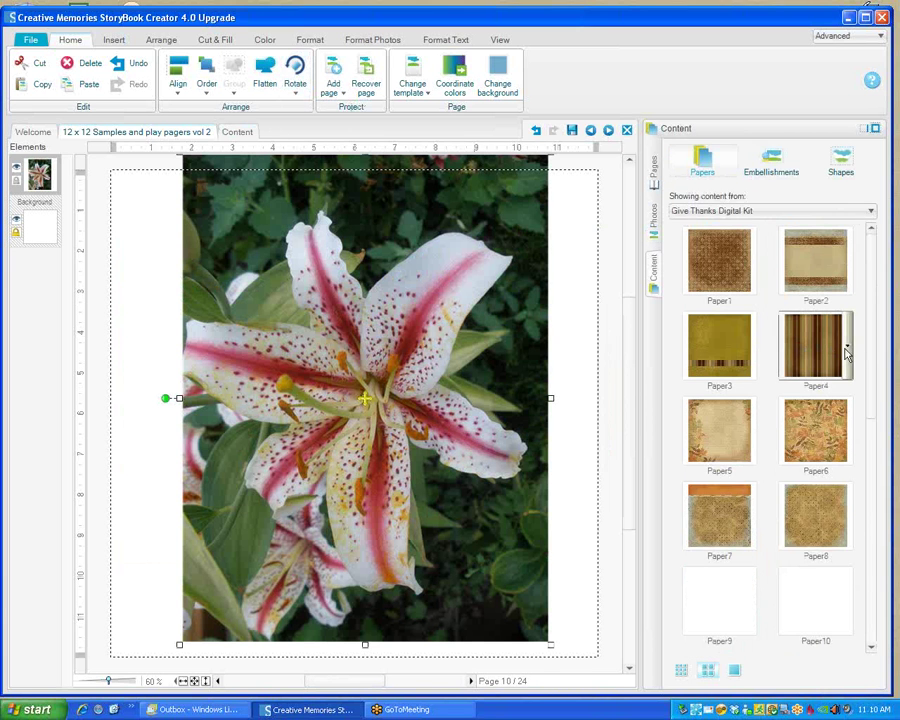
{"action": "mouse_move", "coordinate": [832, 356]}
{"action": "right_click", "coordinate": [812, 346]}
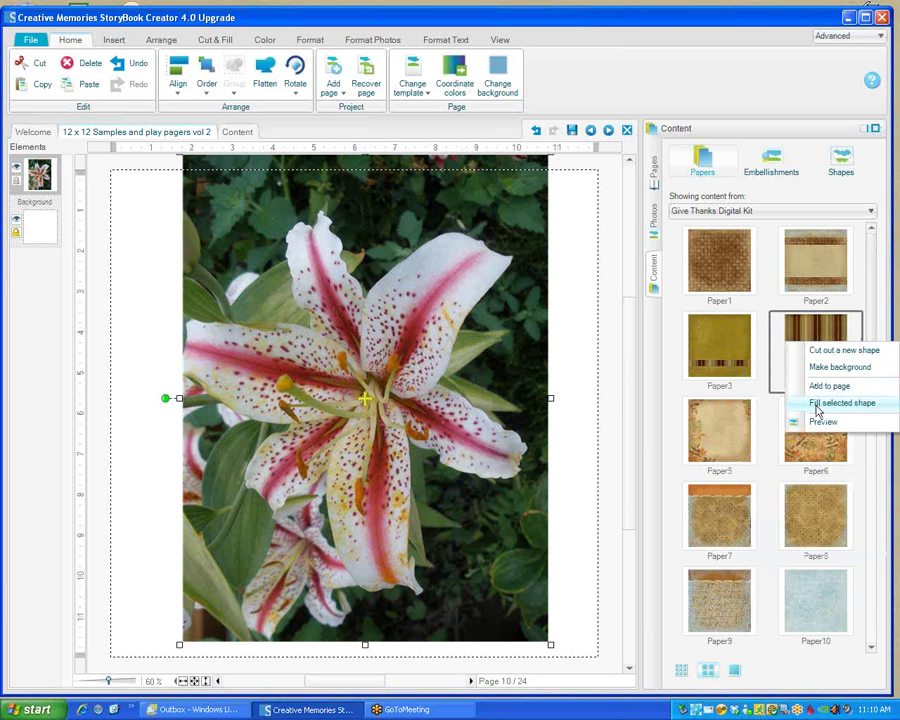
{"action": "left_click", "coordinate": [825, 372]}
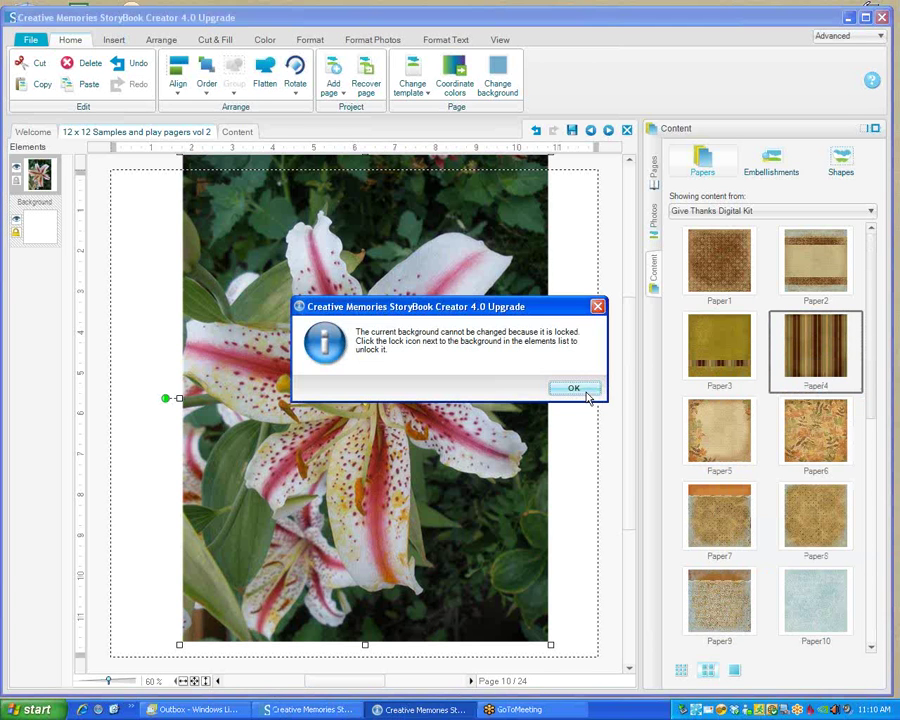
{"action": "left_click", "coordinate": [574, 389]}
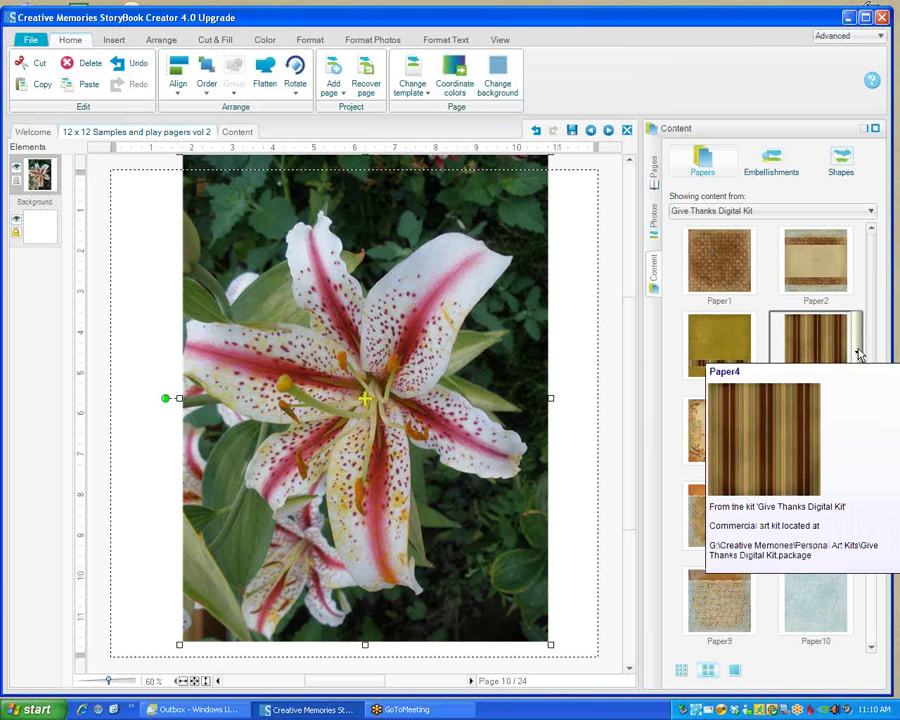
{"action": "right_click", "coordinate": [806, 350]}
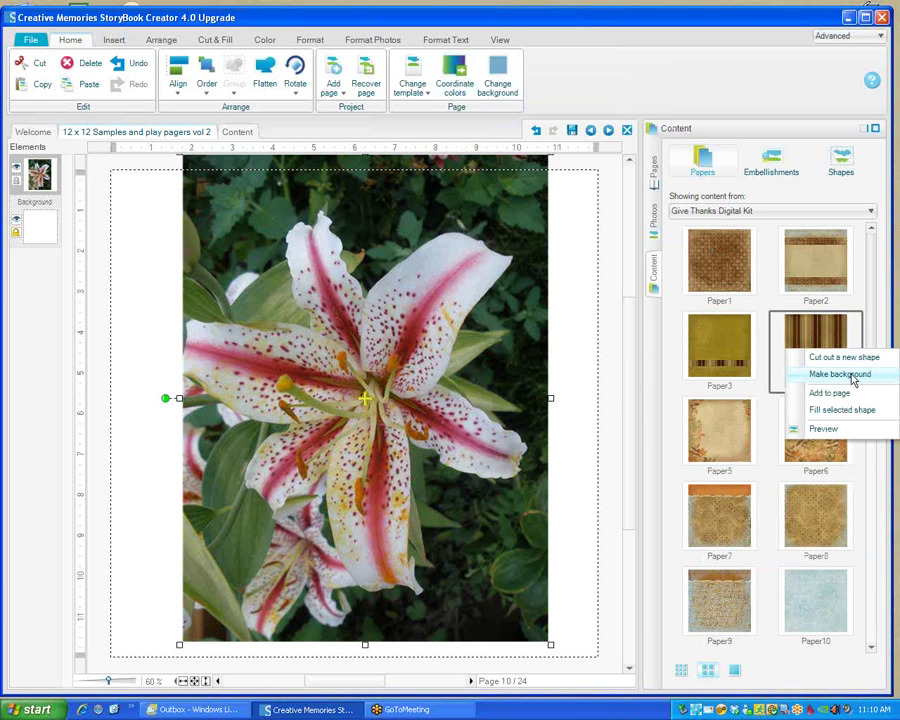
{"action": "left_click", "coordinate": [840, 374]}
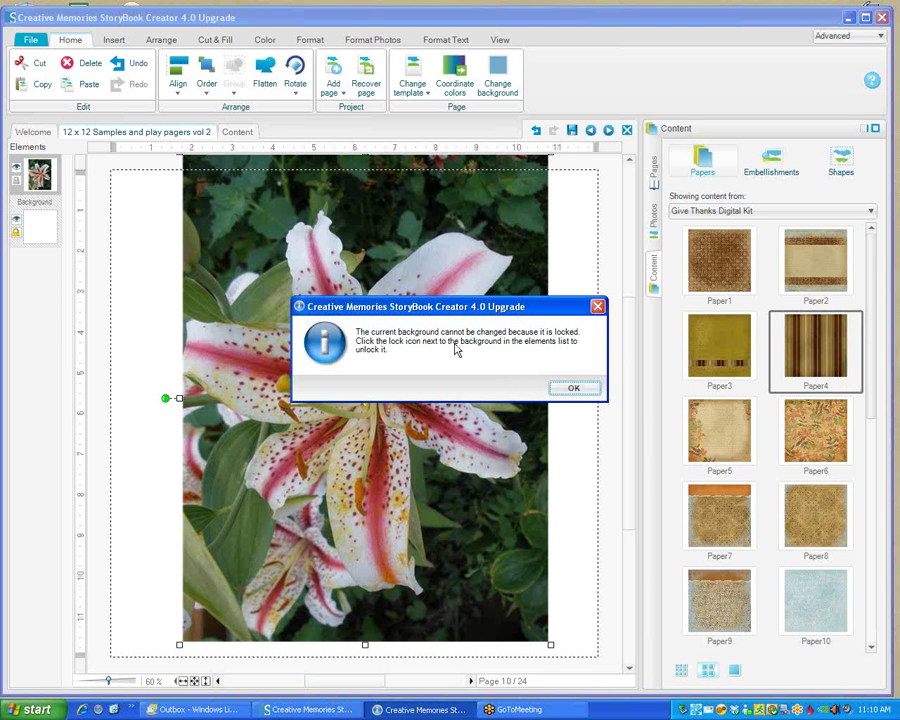
{"action": "left_click", "coordinate": [568, 387]}
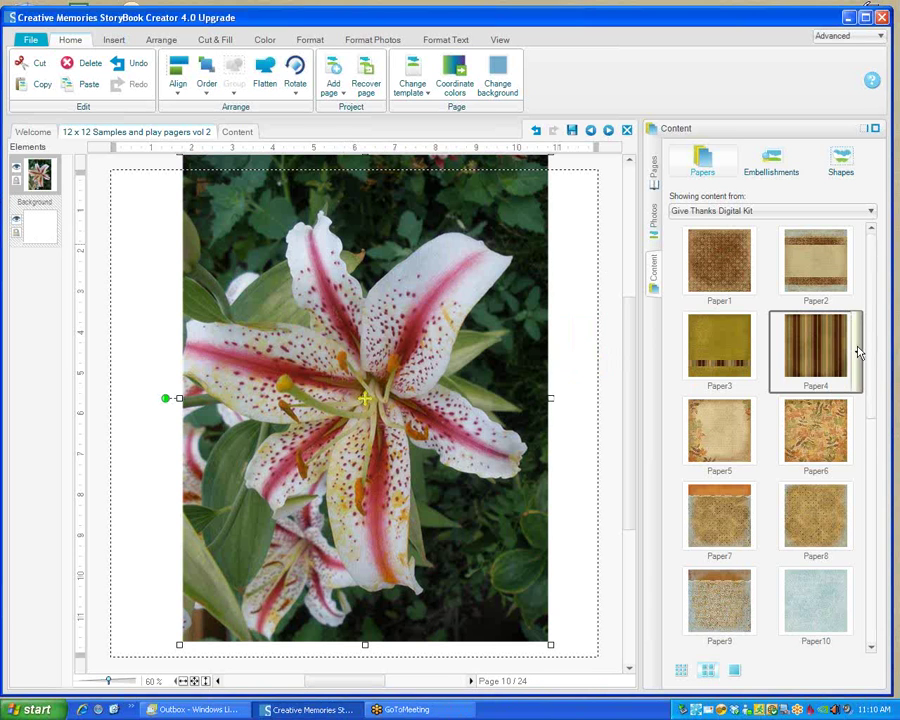
{"action": "right_click", "coordinate": [804, 347]}
{"action": "left_click", "coordinate": [828, 369]}
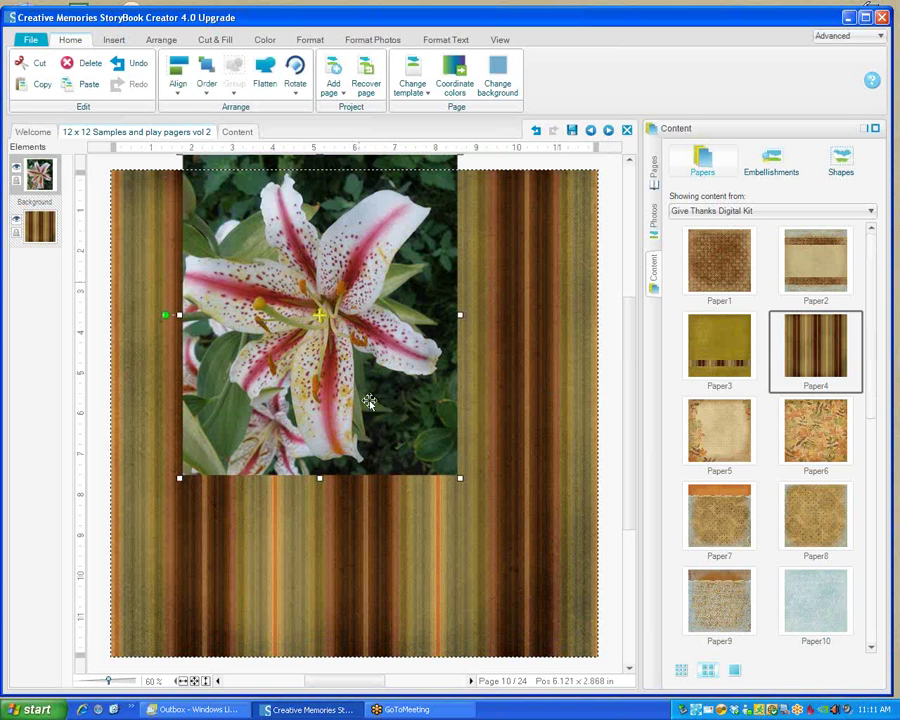
{"action": "left_click_drag", "start_coordinate": [369, 401], "coordinate": [396, 528]}
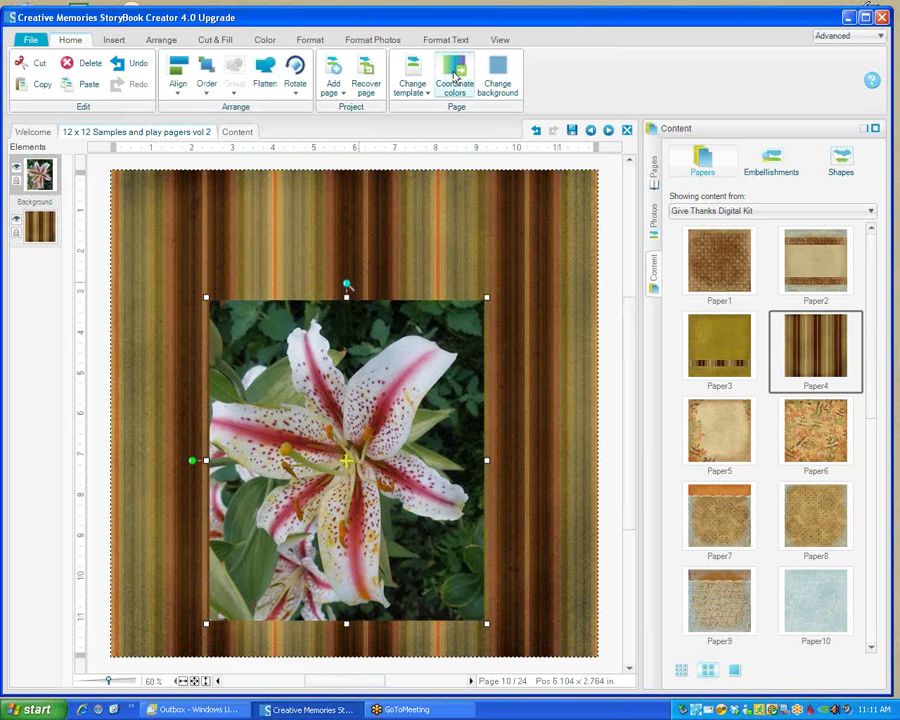
Recolour the page background with the blue striped coordinating colour scheme.
{"action": "left_click", "coordinate": [454, 74]}
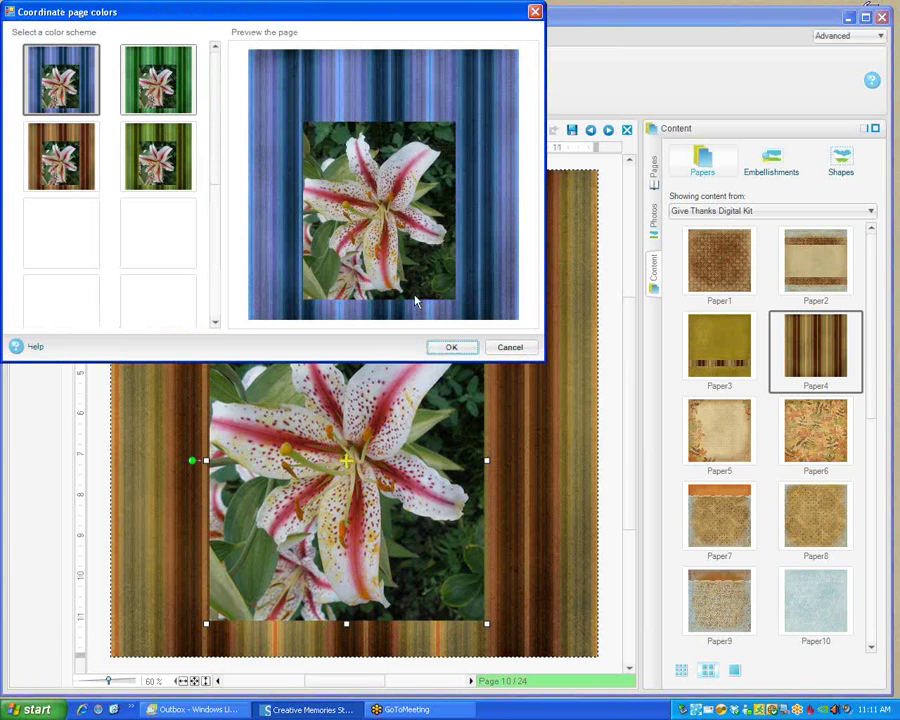
{"action": "left_click_drag", "start_coordinate": [544, 360], "coordinate": [591, 466]}
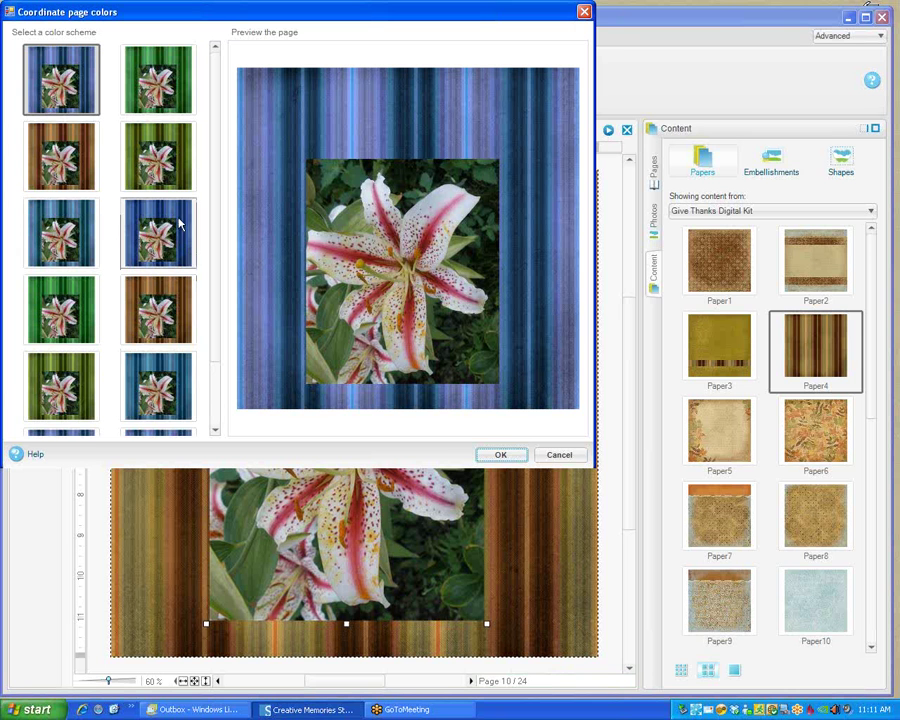
{"action": "left_click_drag", "start_coordinate": [214, 239], "coordinate": [214, 343]}
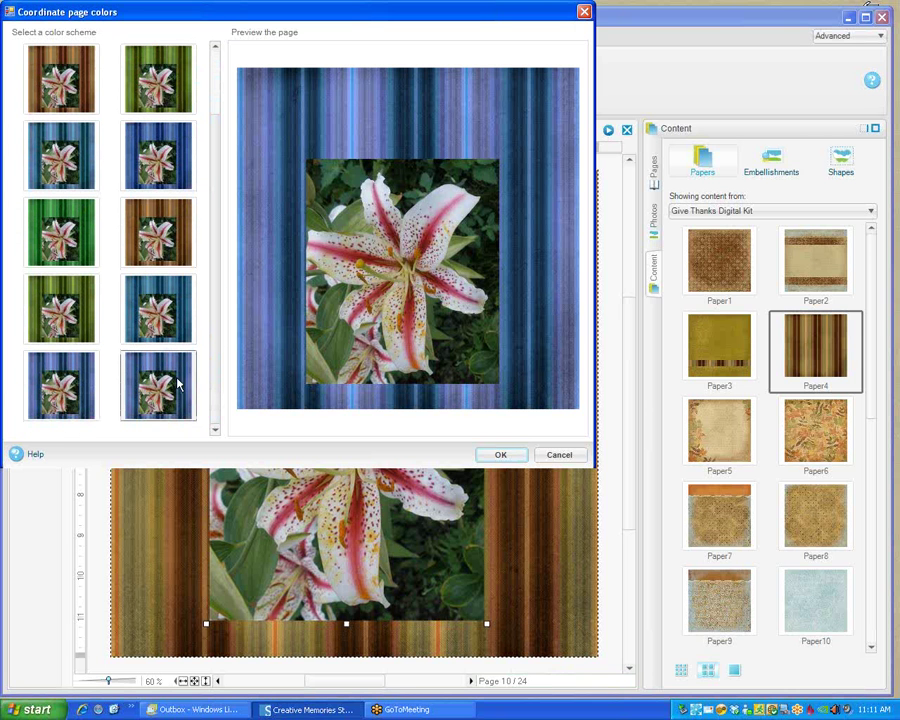
{"action": "left_click", "coordinate": [135, 368]}
{"action": "left_click", "coordinate": [496, 455]}
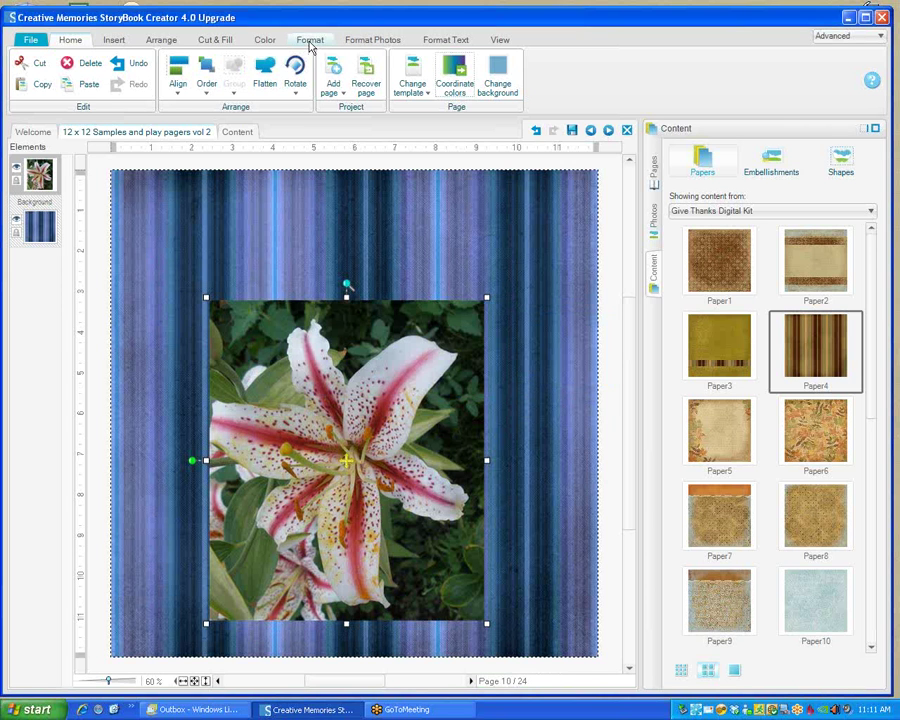
Apply the Stylize 'Show Edges' filter to the lily photo, dismissing the performance alert.
{"action": "left_click", "coordinate": [310, 42]}
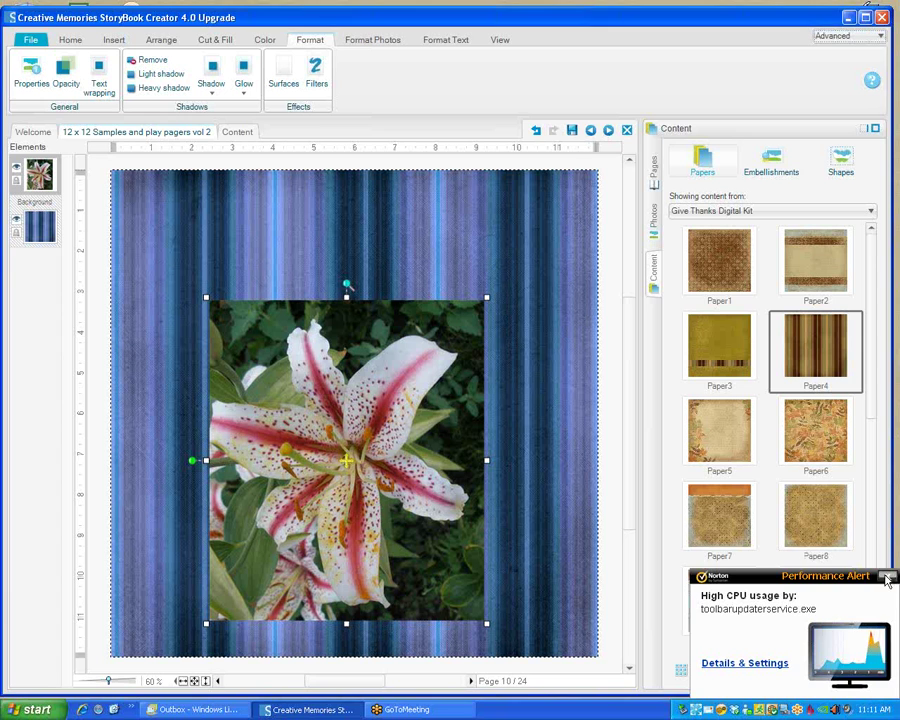
{"action": "left_click", "coordinate": [889, 579]}
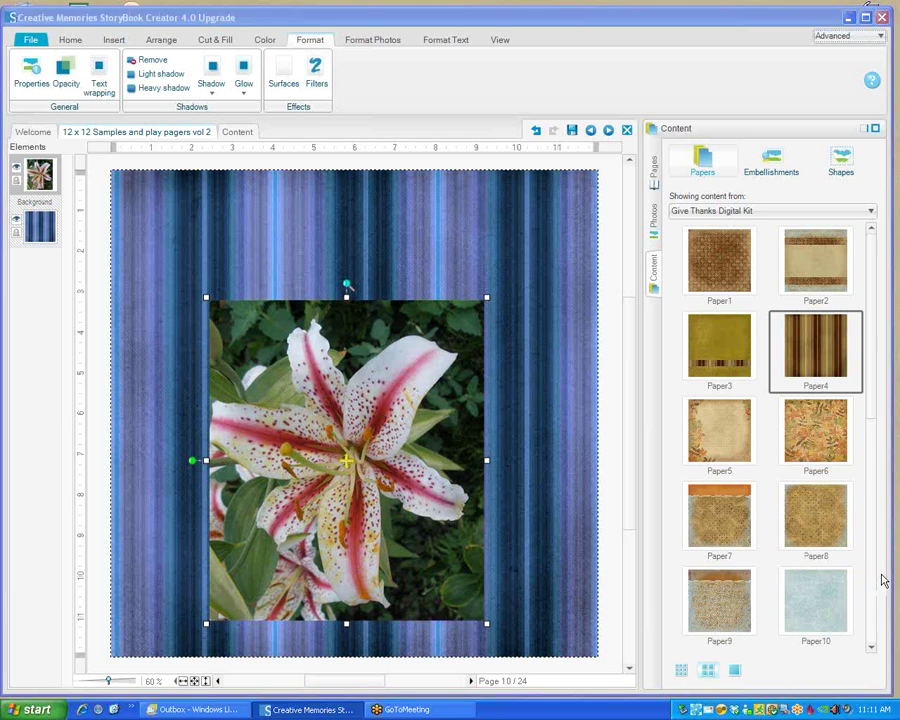
{"action": "left_click", "coordinate": [315, 80]}
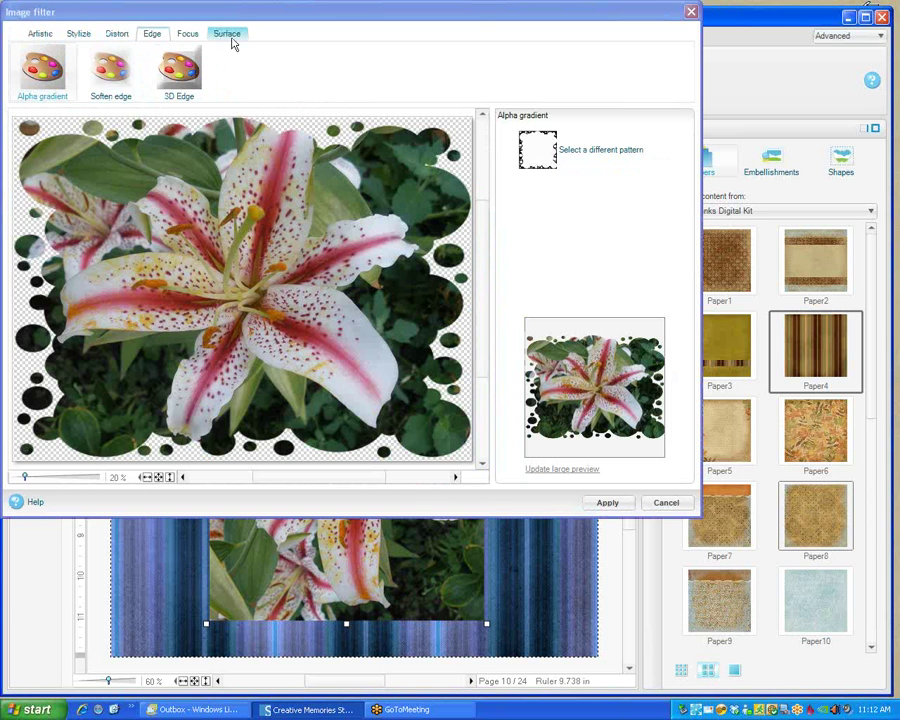
{"action": "left_click", "coordinate": [35, 35]}
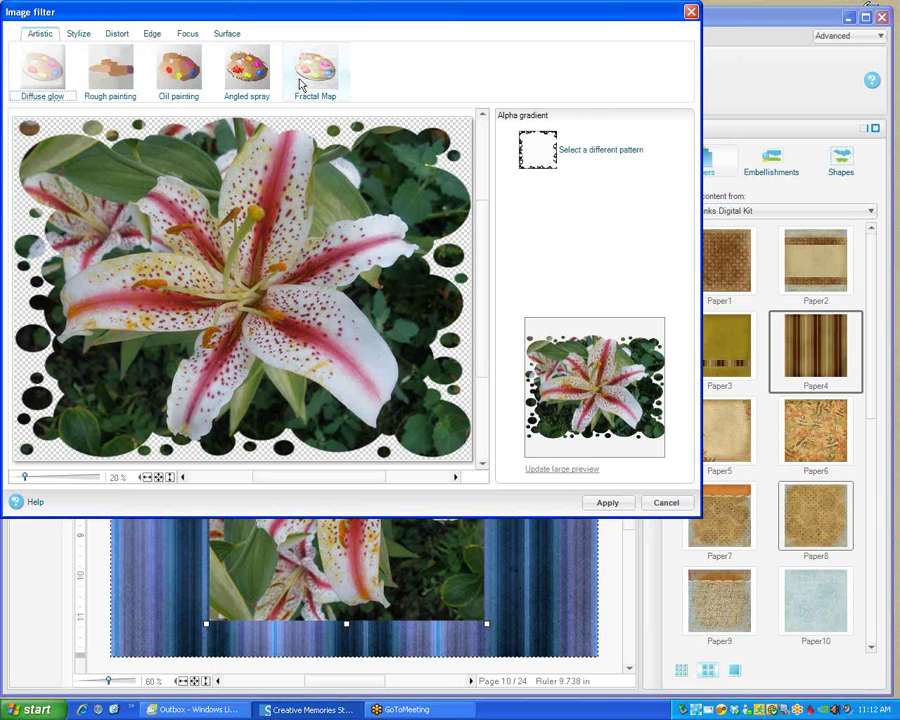
{"action": "left_click", "coordinate": [77, 36]}
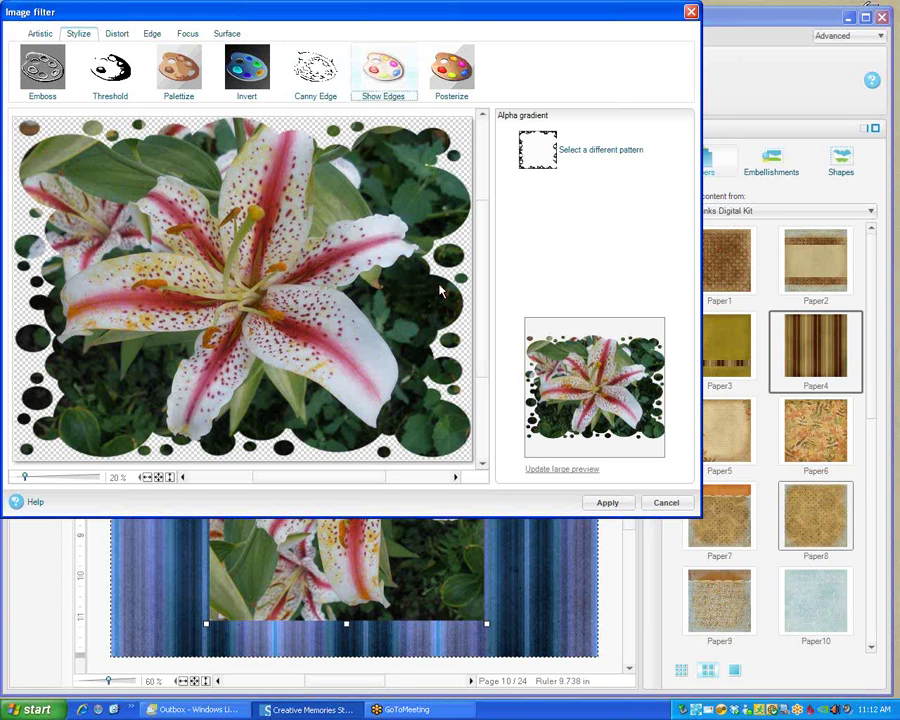
{"action": "left_click", "coordinate": [385, 72]}
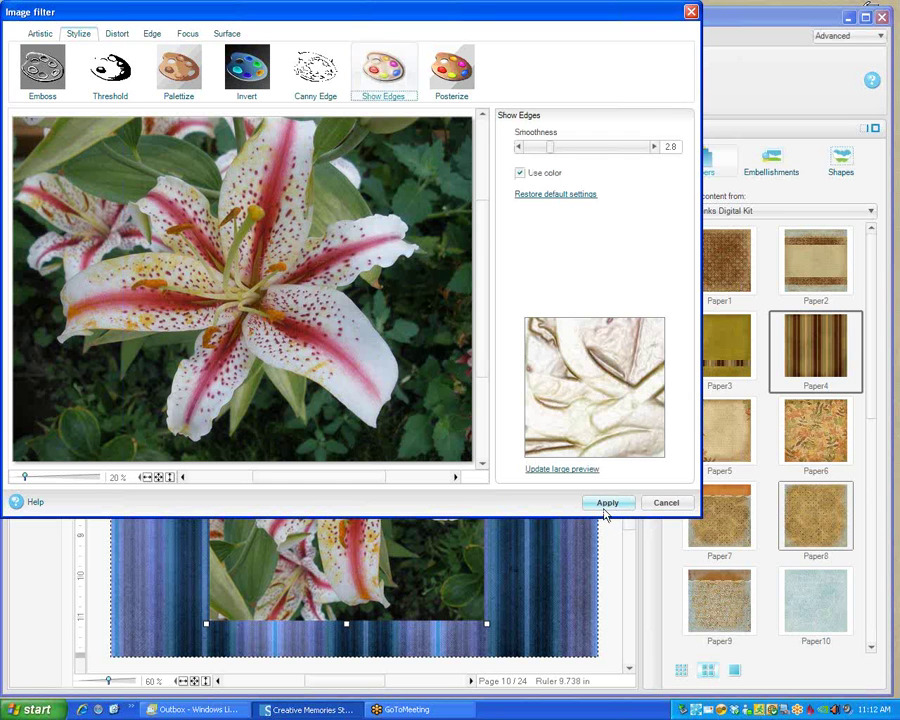
{"action": "left_click", "coordinate": [607, 505]}
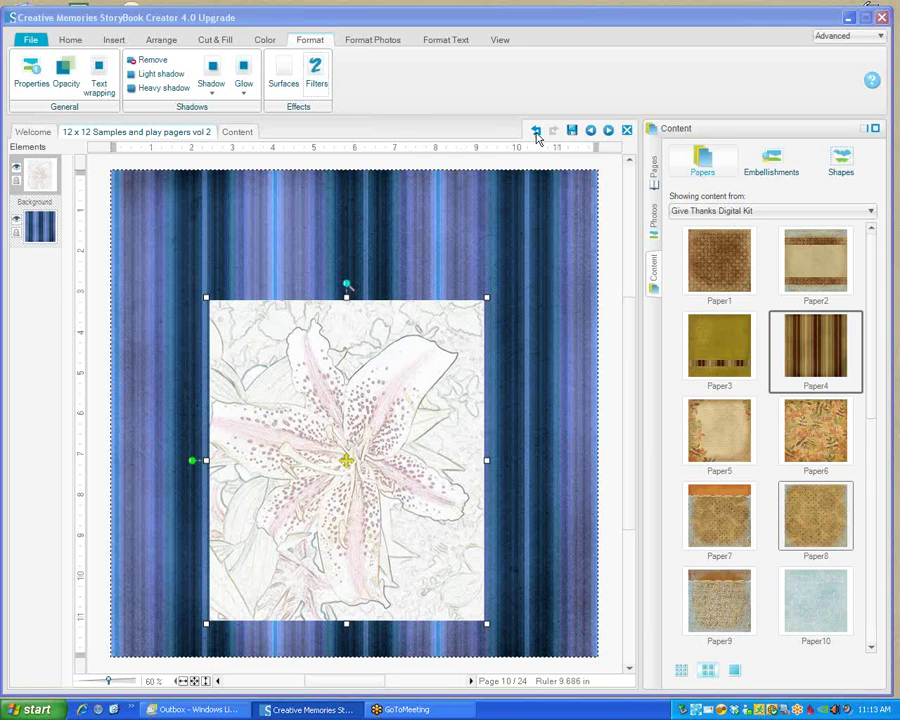
Undo the Show Edges filter so the lily photo regains its original colours.
{"action": "left_click", "coordinate": [536, 132]}
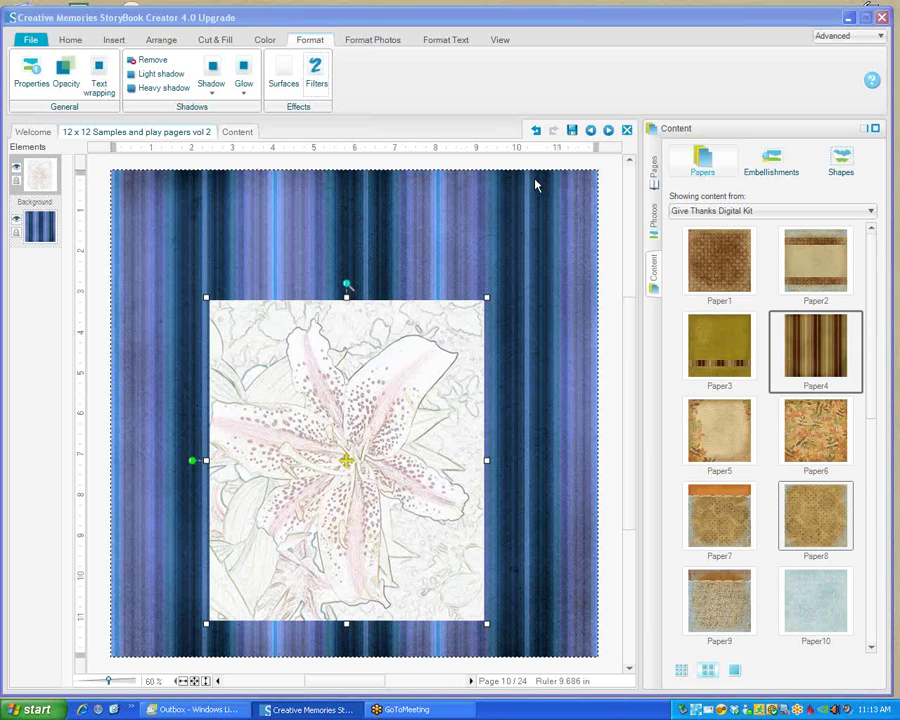